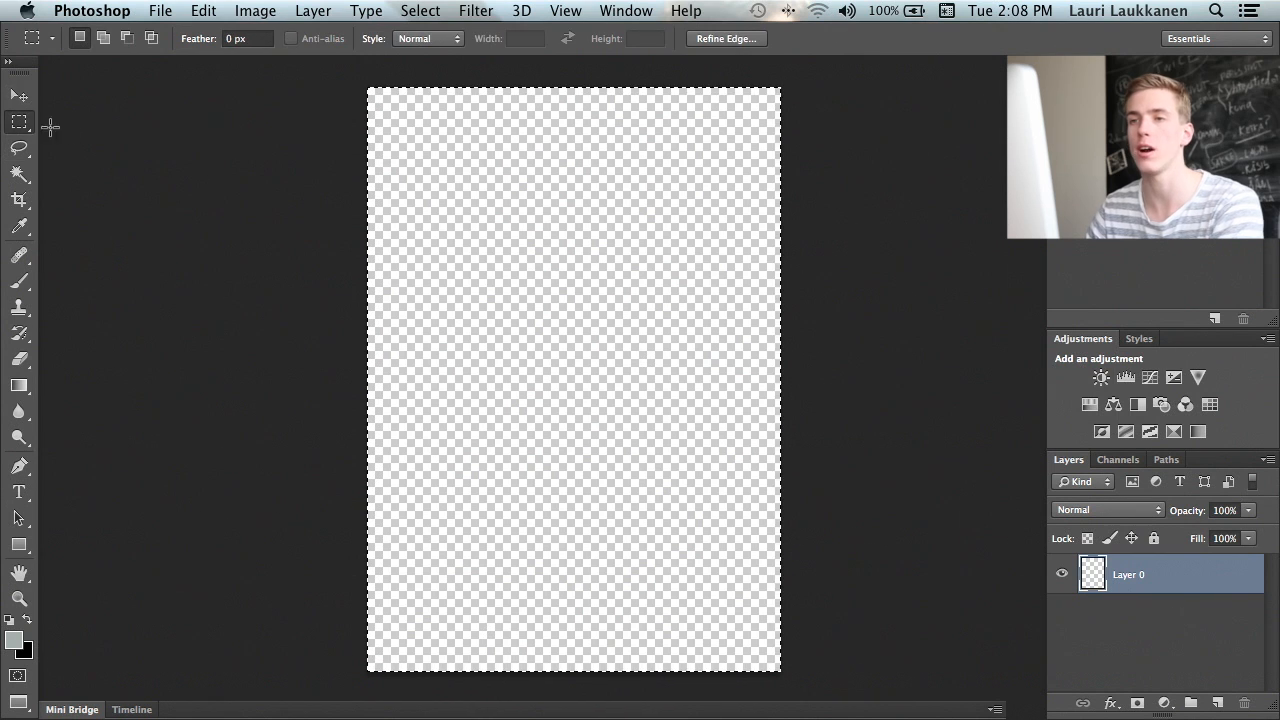
- Clear the selection around the blank canvas
drag(348, 170, 350, 196)
click(783, 289)
scroll(540, 238, right, 2)
scroll(541, 239, left, 1)
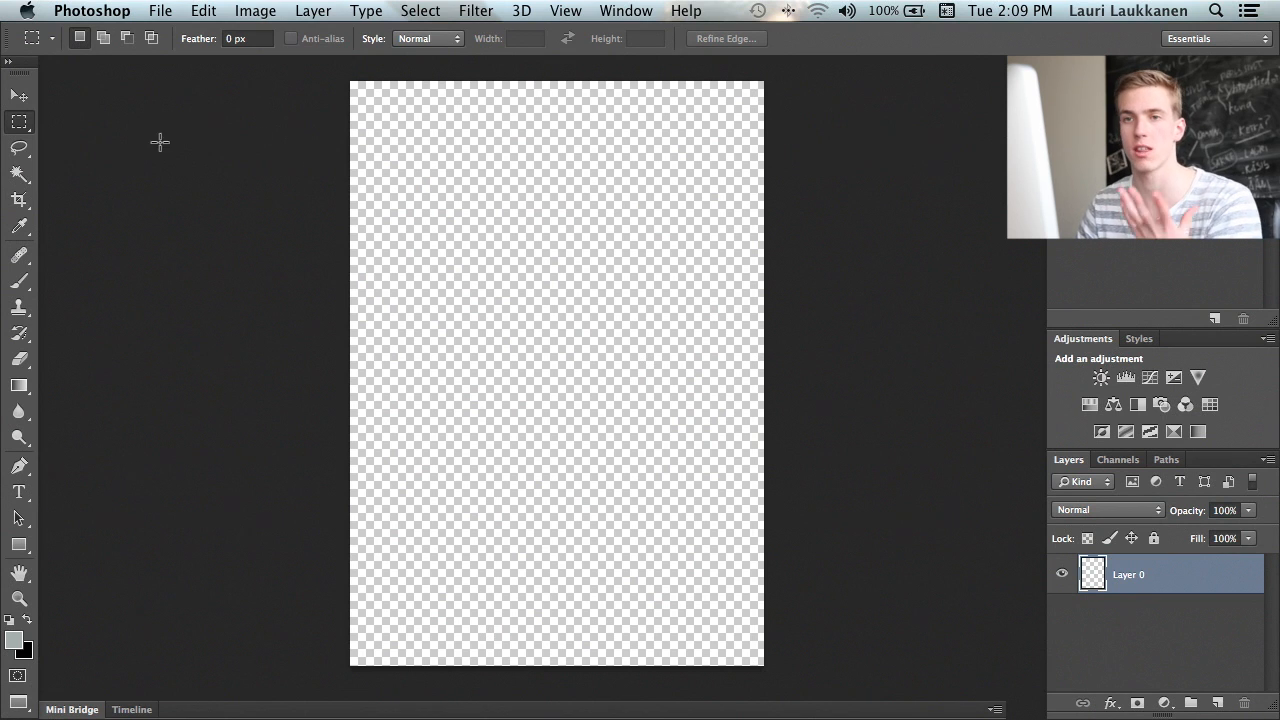
- Draw a jagged, elongated freehand selection with the Lasso tool feathered 30 px, and fill it with the black background colour
click(21, 148)
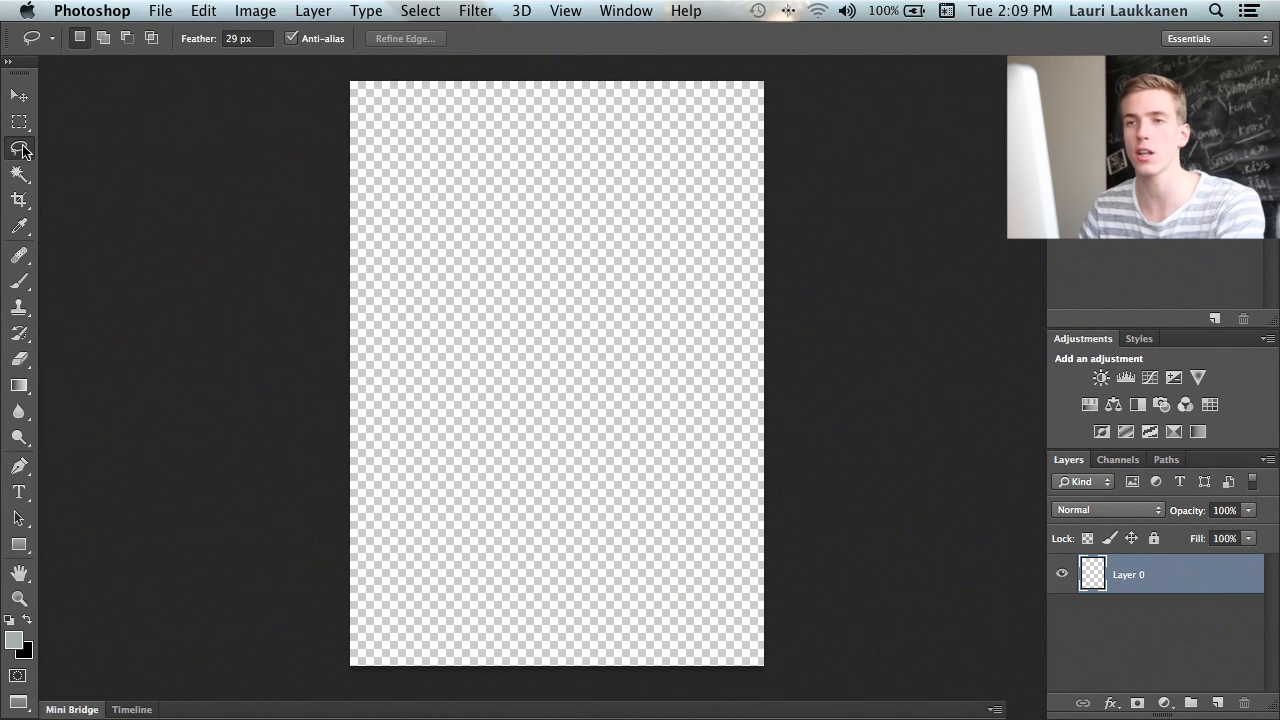
click(235, 38)
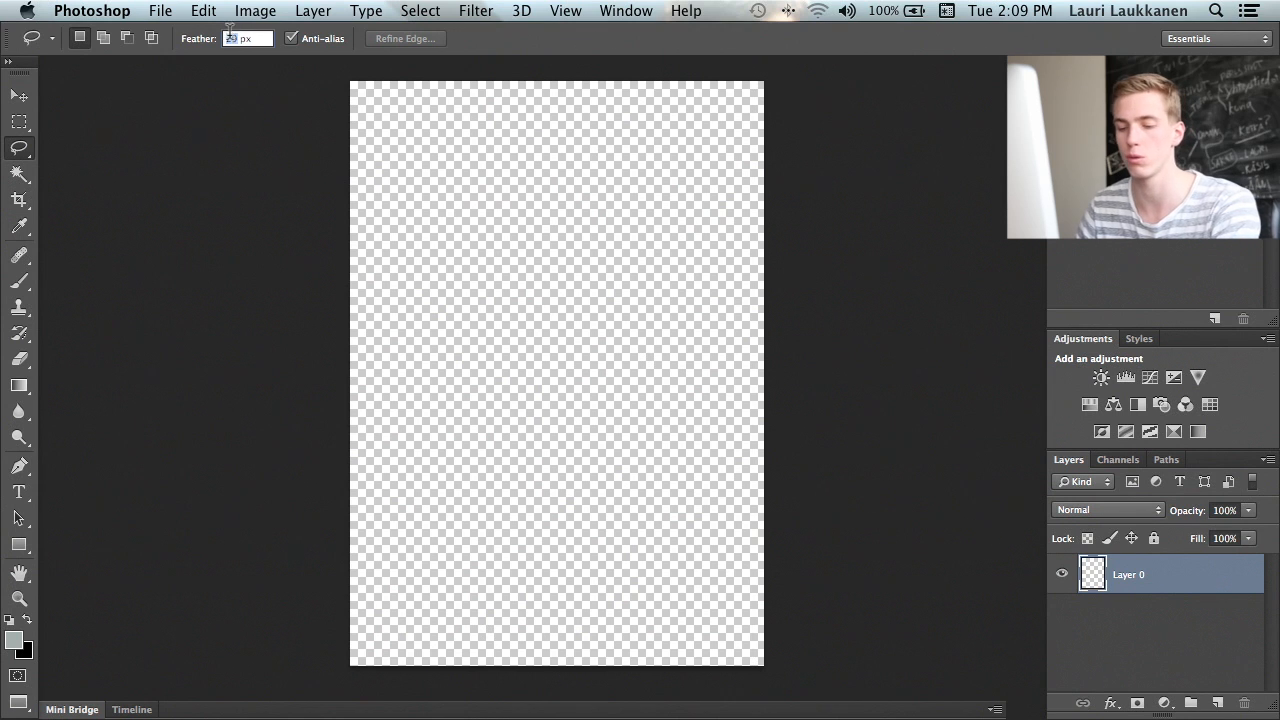
text(30)
key(Return)
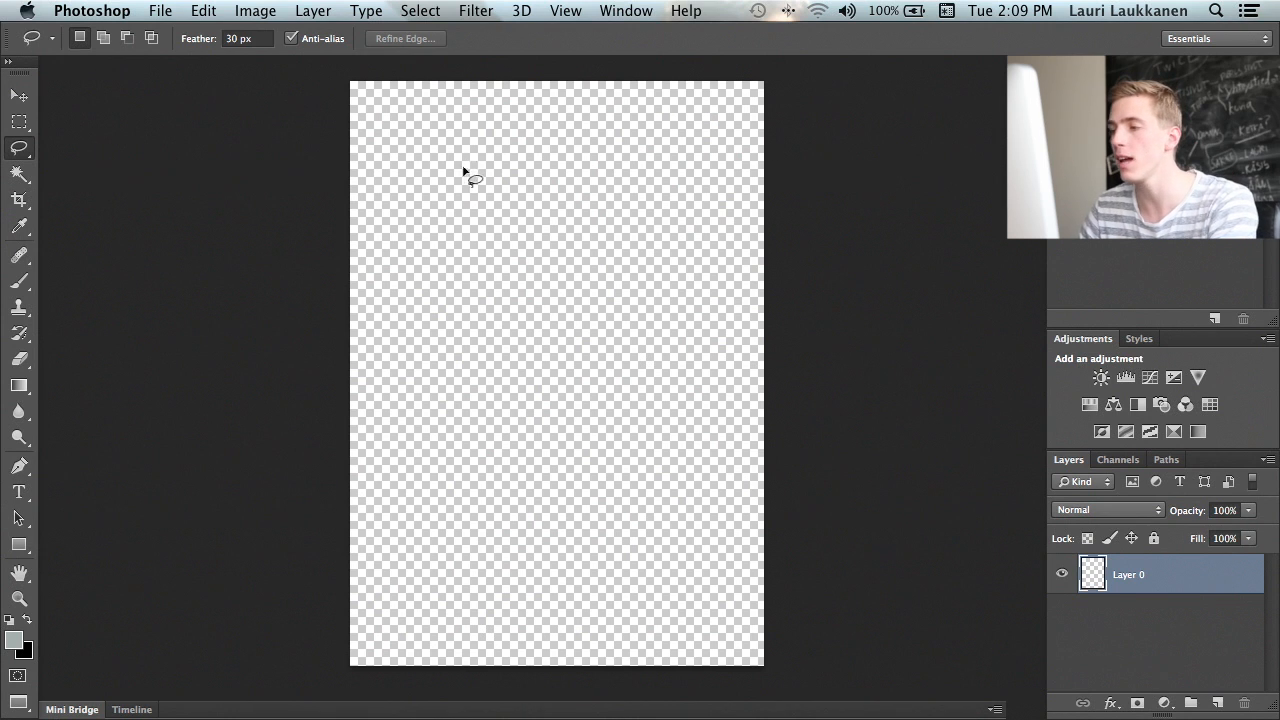
mouse_move(455, 161)
mouse_down()
mouse_move(461, 227)
mouse_move(483, 230)
mouse_move(475, 240)
mouse_move(504, 229)
mouse_move(488, 283)
mouse_move(452, 317)
mouse_move(467, 320)
mouse_move(448, 343)
mouse_move(465, 358)
mouse_move(459, 384)
mouse_move(497, 398)
mouse_move(488, 415)
mouse_move(513, 396)
mouse_move(522, 433)
mouse_move(550, 416)
mouse_move(551, 477)
mouse_move(506, 511)
mouse_move(515, 549)
mouse_move(458, 562)
mouse_move(493, 595)
mouse_move(516, 556)
mouse_move(540, 582)
mouse_move(582, 562)
mouse_move(591, 525)
mouse_move(609, 518)
mouse_move(601, 492)
mouse_move(624, 473)
mouse_move(605, 462)
mouse_move(647, 424)
mouse_move(637, 418)
mouse_move(654, 410)
mouse_move(670, 348)
mouse_move(668, 316)
mouse_move(606, 465)
mouse_move(645, 422)
mouse_move(664, 364)
mouse_move(668, 318)
mouse_move(625, 255)
mouse_move(651, 251)
mouse_move(660, 229)
mouse_move(628, 155)
mouse_move(590, 212)
mouse_move(562, 216)
mouse_move(533, 174)
mouse_move(545, 175)
mouse_move(508, 145)
mouse_move(442, 150)
mouse_move(425, 138)
mouse_move(488, 190)
mouse_move(594, 168)
mouse_up()
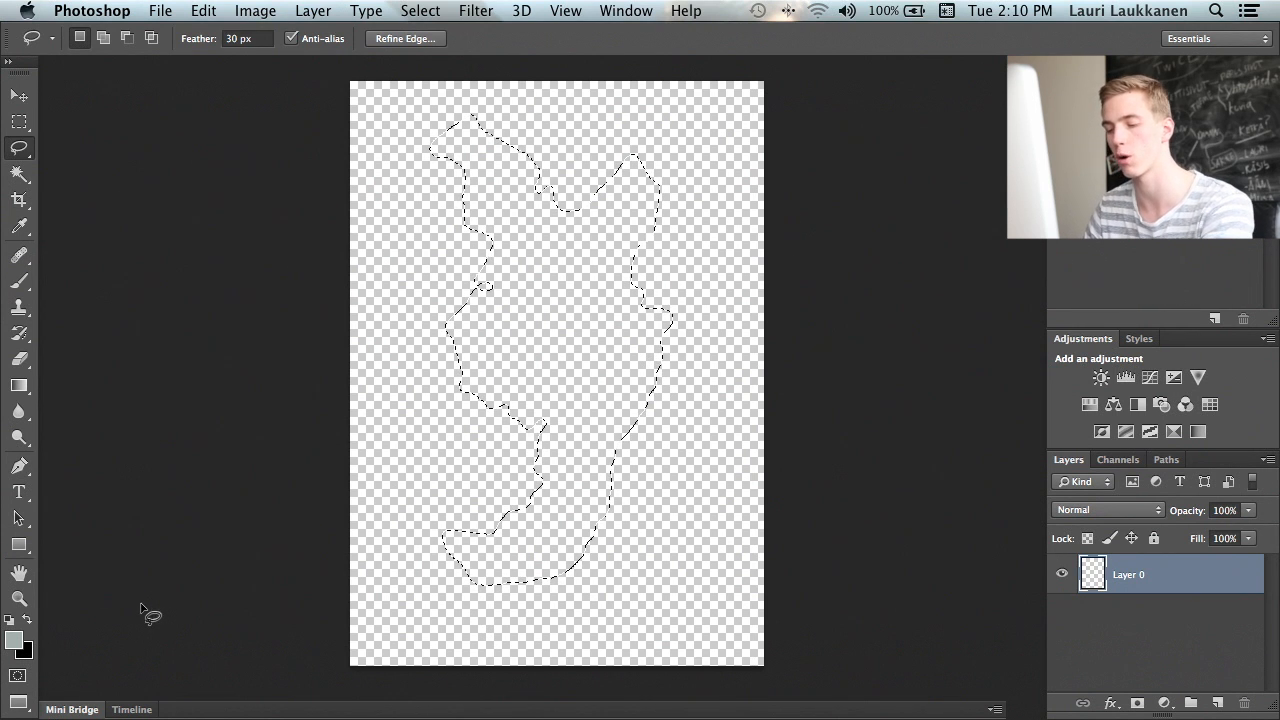
key(super+BackSpace)
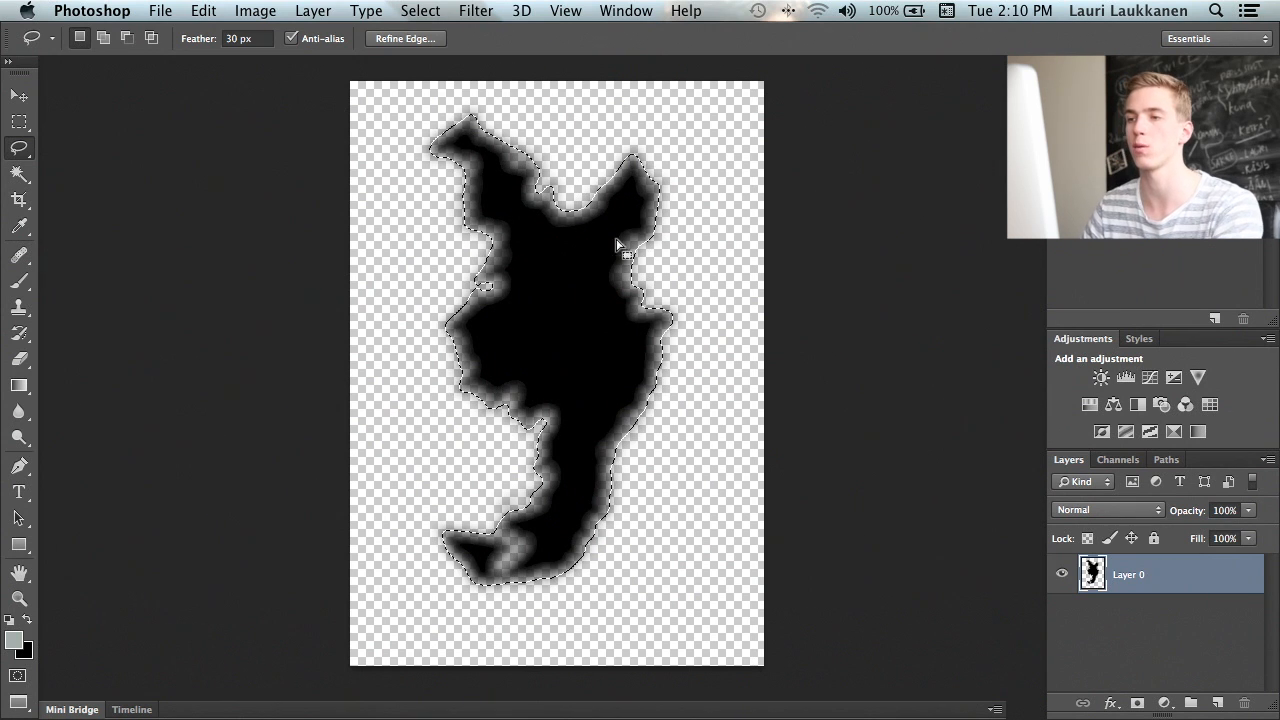
- Shift the feathered black shape slightly lower on the canvas with the Move tool
key(super+a)
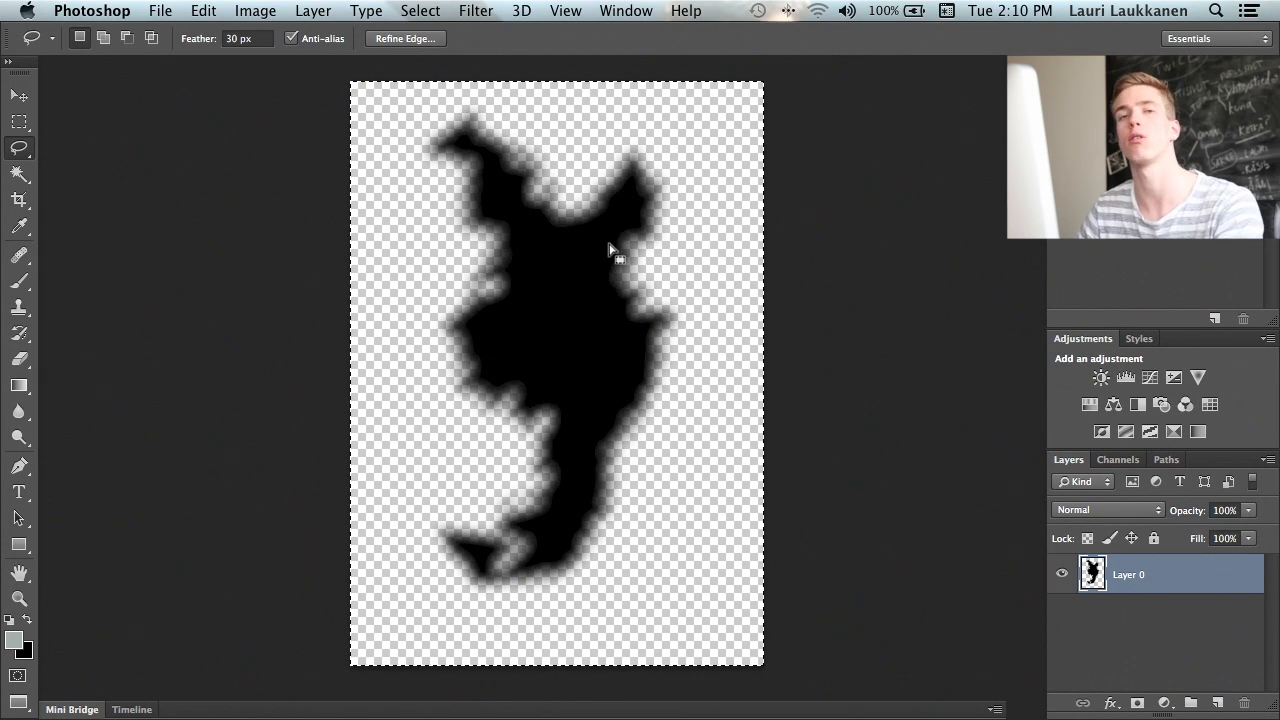
key(v)
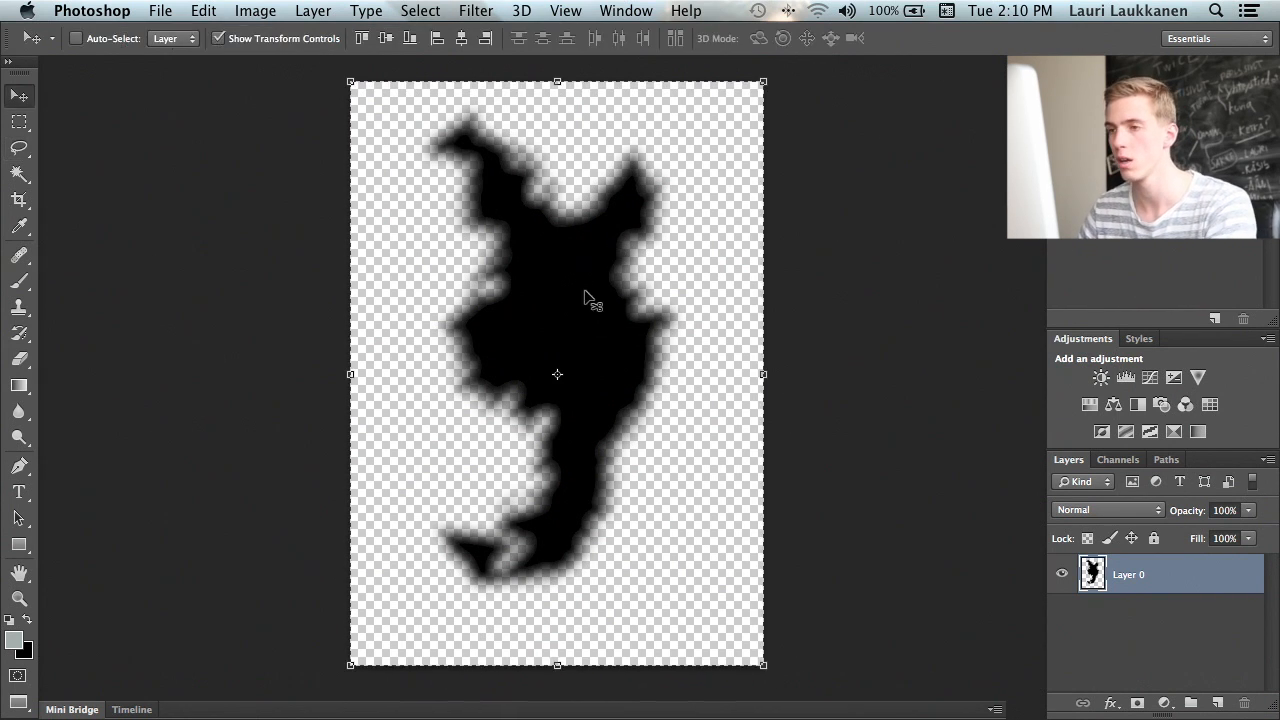
drag(580, 289, 616, 300)
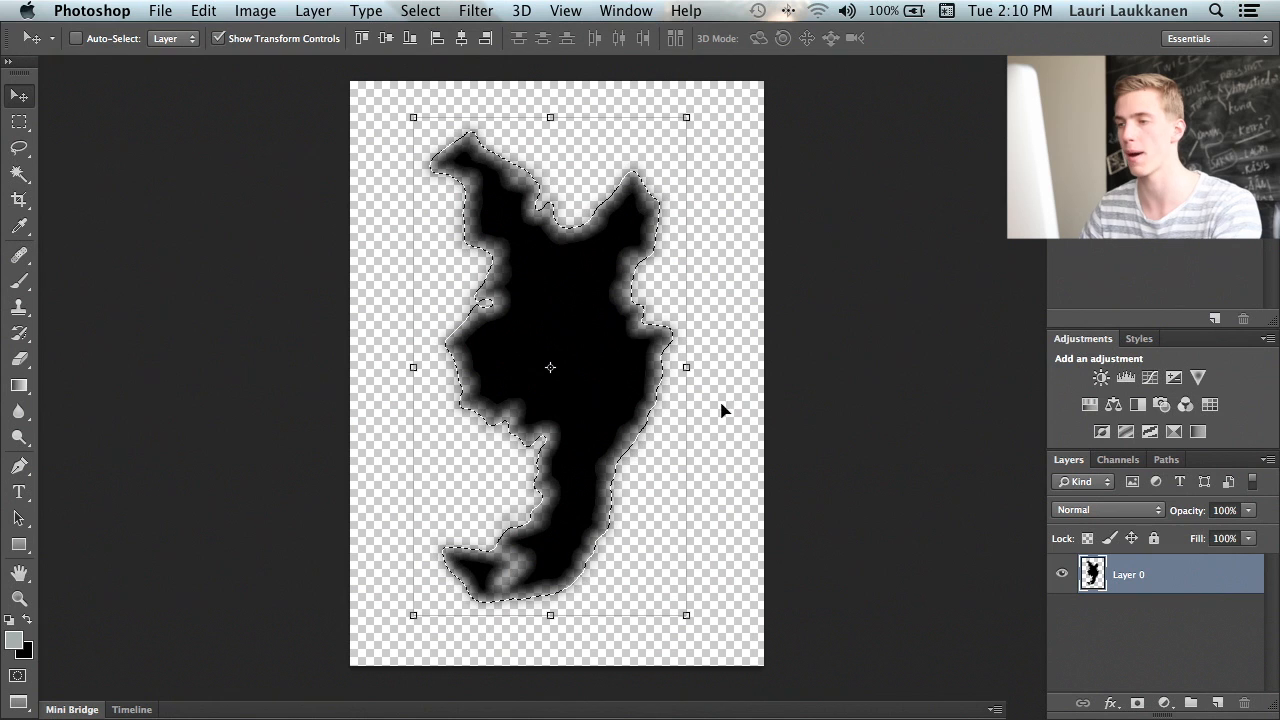
- Define the selected black shape as a brush preset named Fog Brush
click(163, 12)
mouse_move(210, 10)
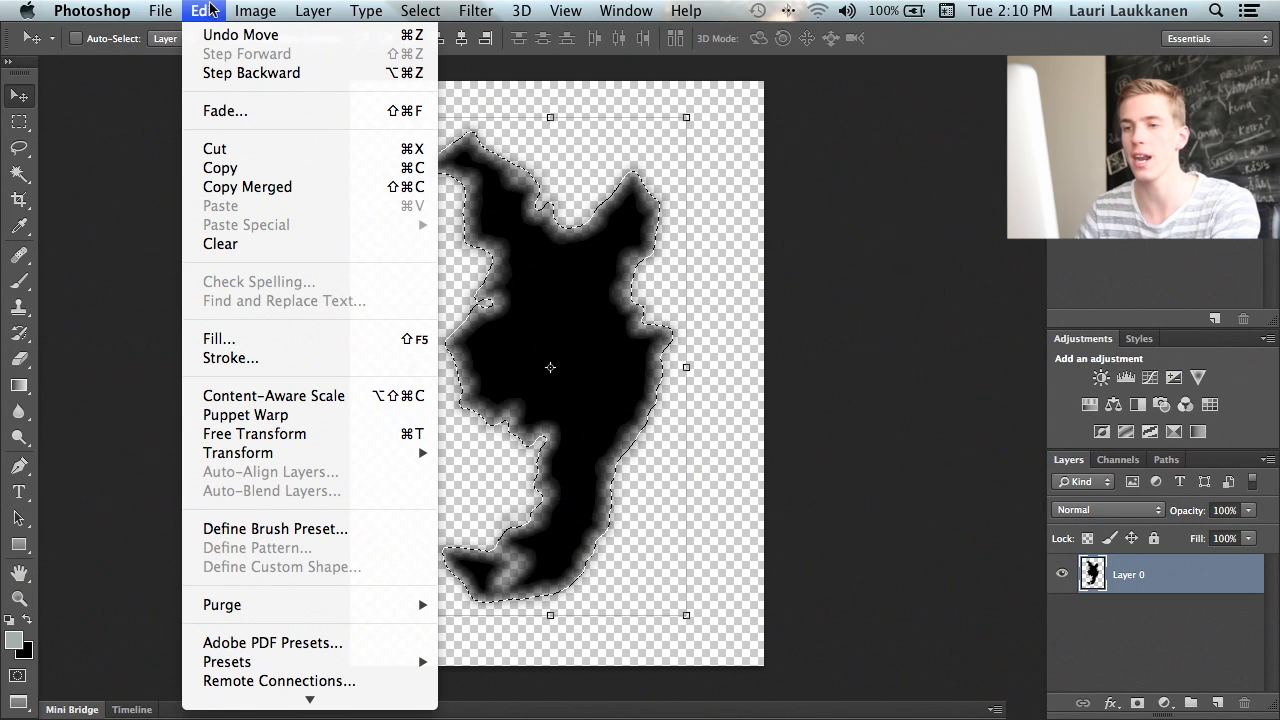
click(270, 529)
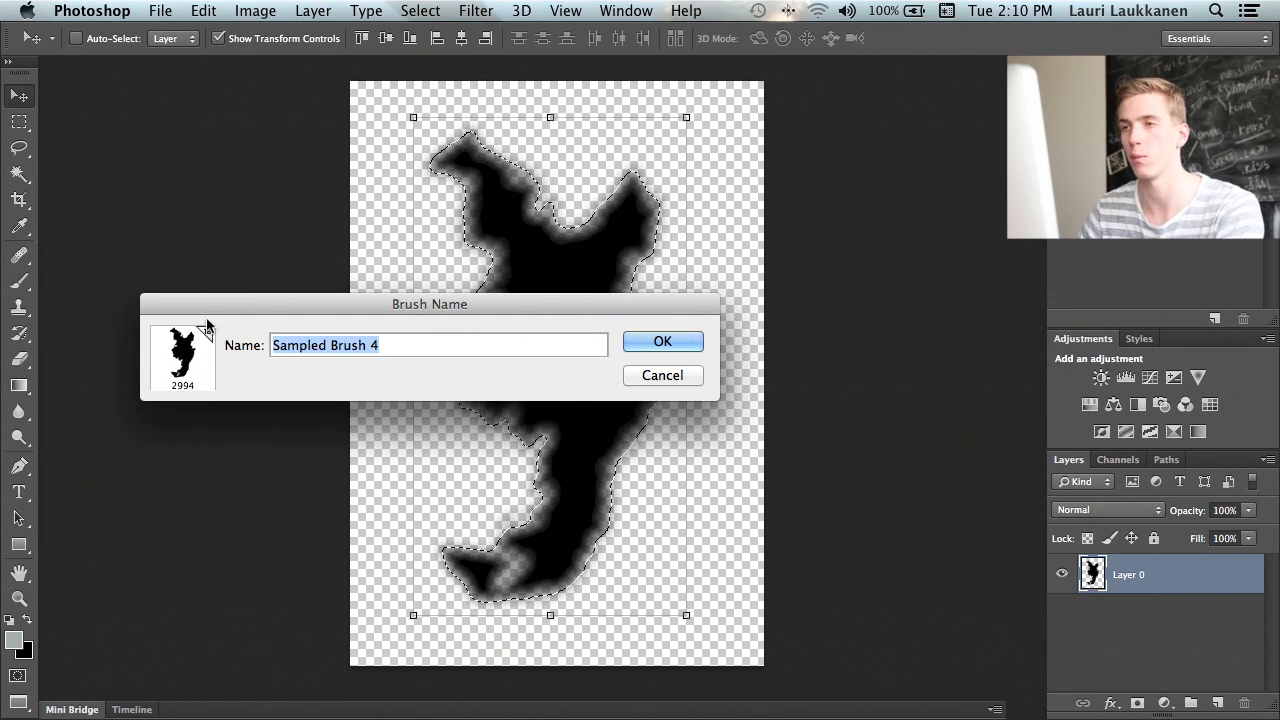
text(F)
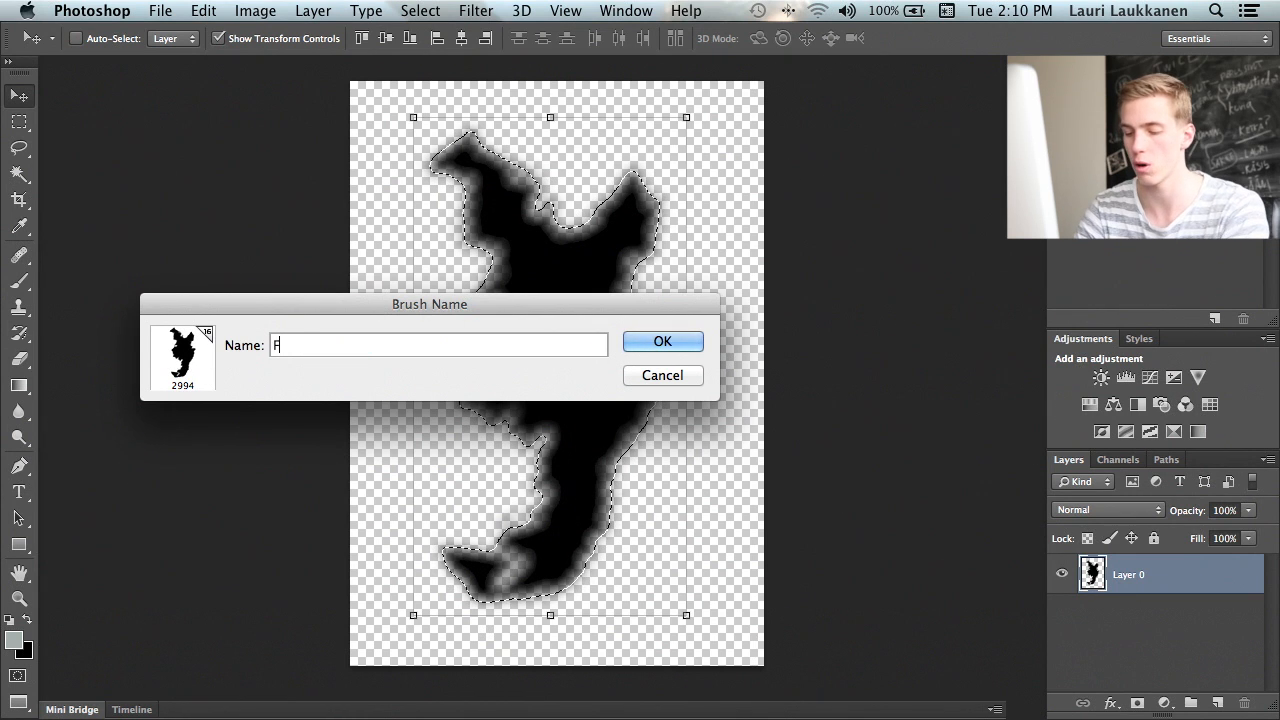
text(og Brush)
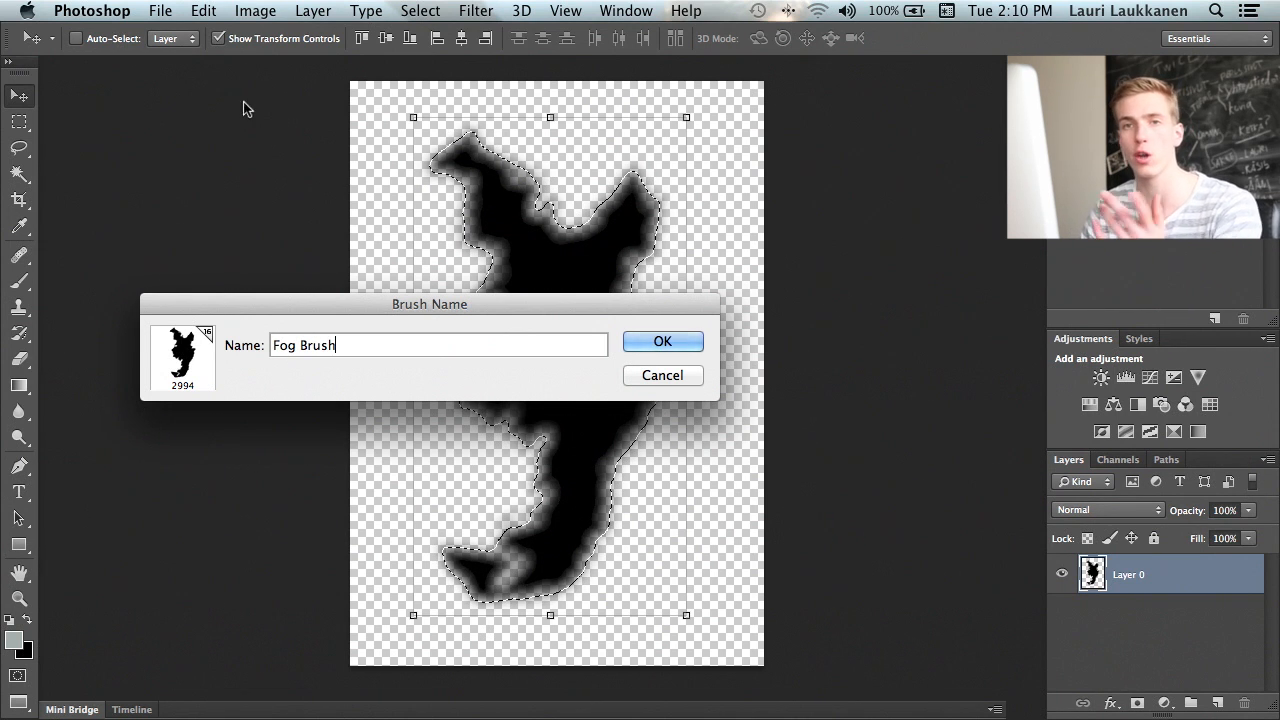
drag(306, 300, 306, 258)
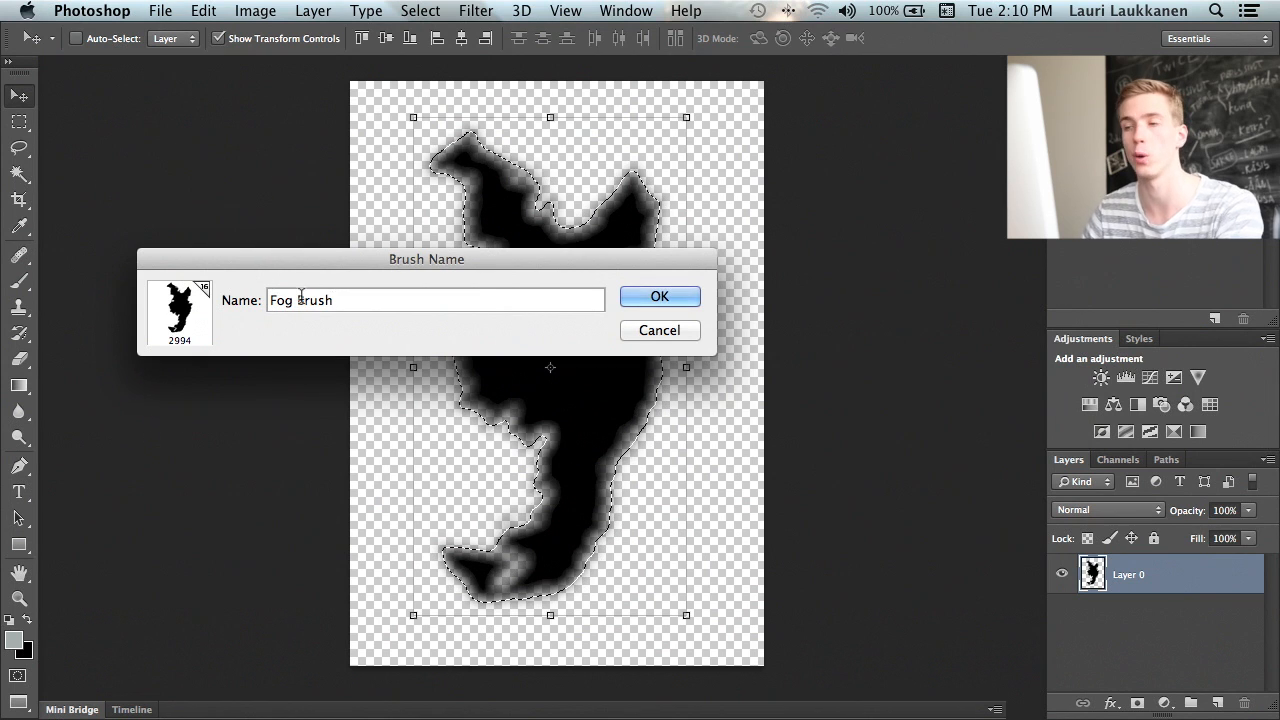
click(655, 297)
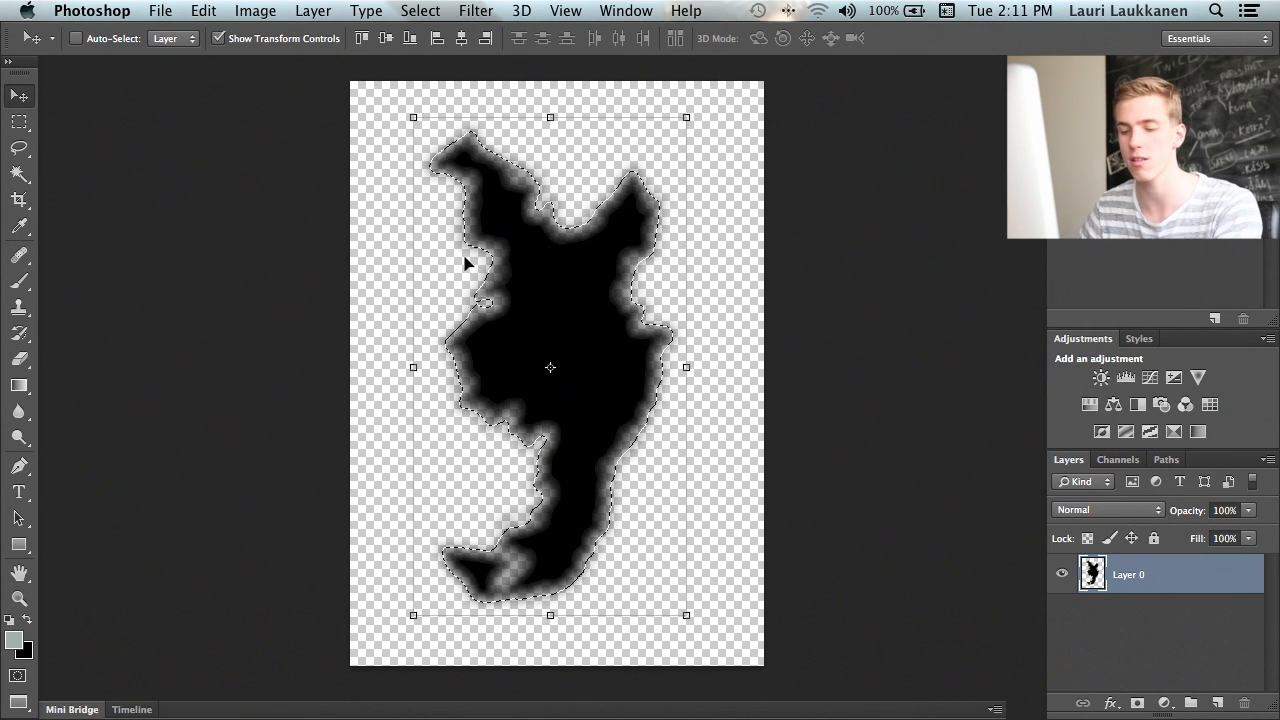
- Switch to the Creating Fog.psd document in full-screen mode and add an empty layer directly above Layer 21
key(shift+f)
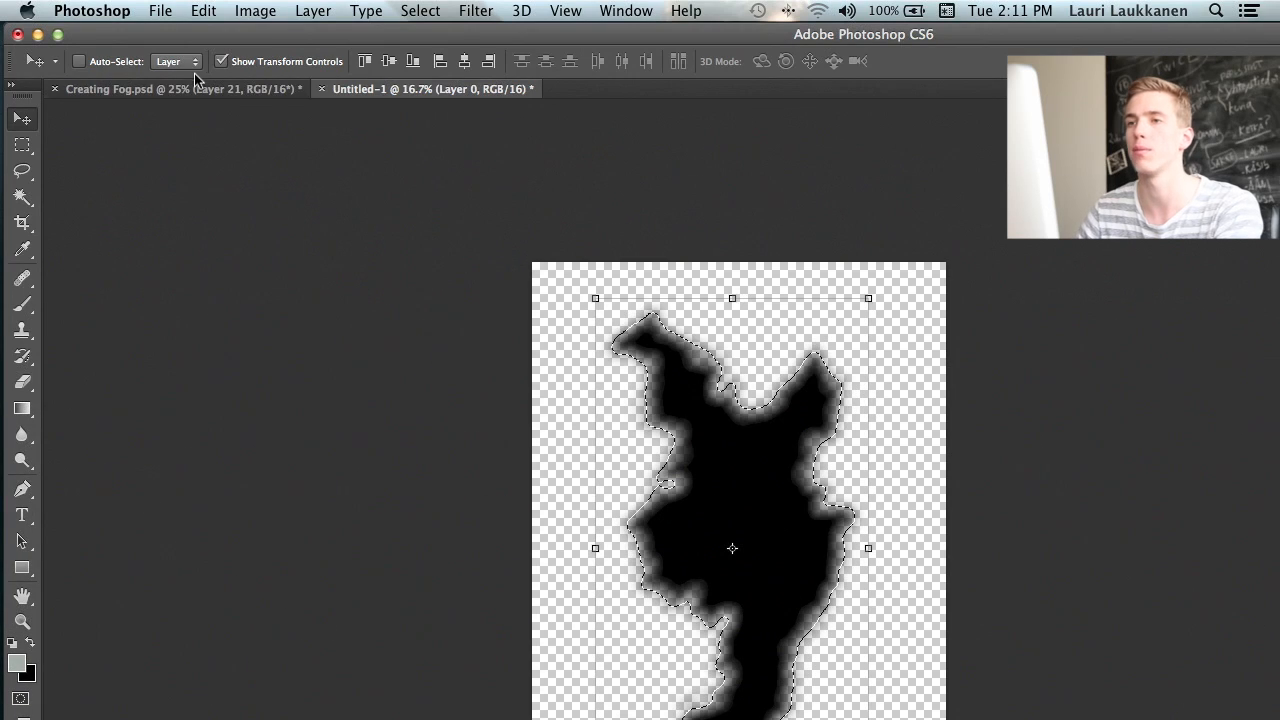
click(127, 90)
key(f)
key(f)
key(f)
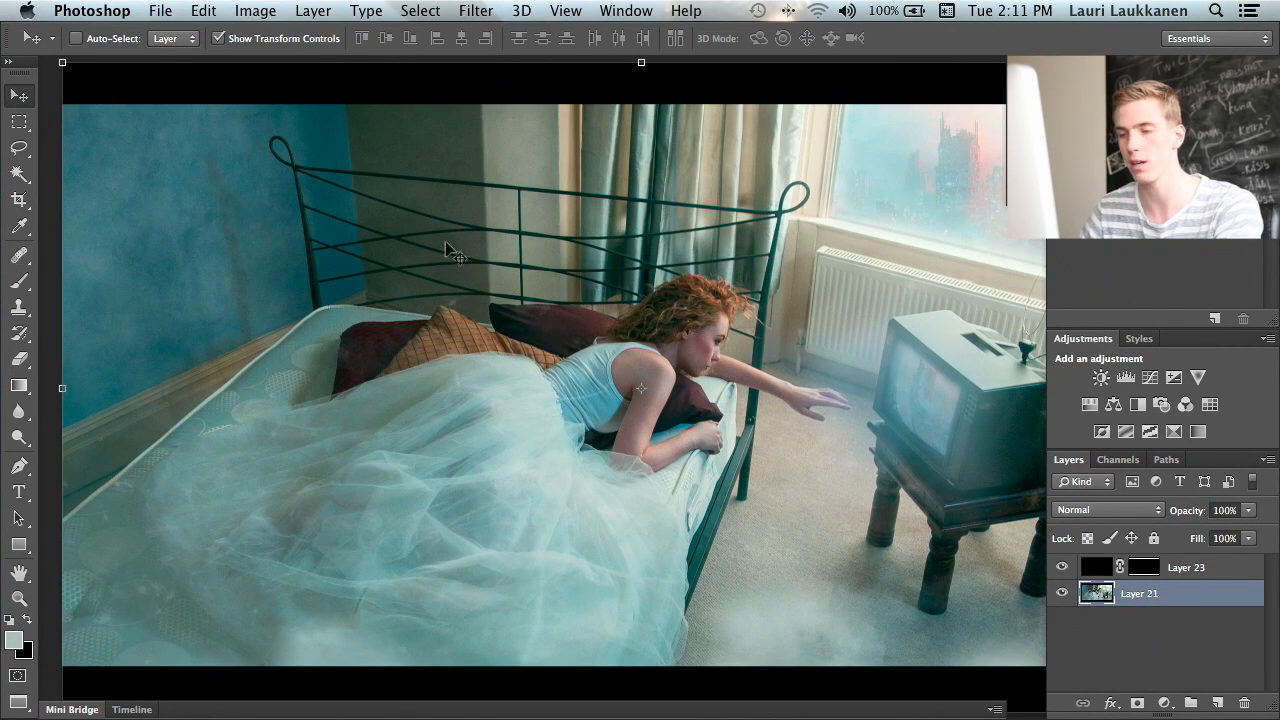
key(z)
key(super+minus)
scroll(494, 294, right, 3)
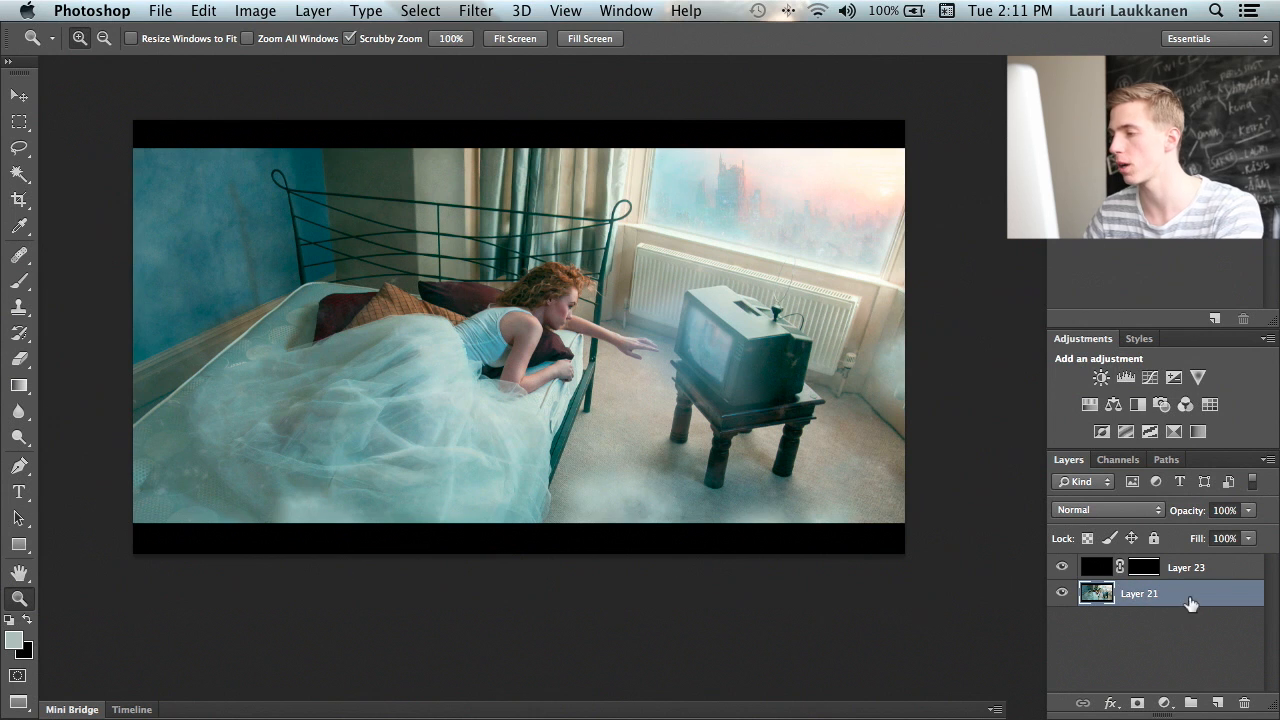
click(1213, 702)
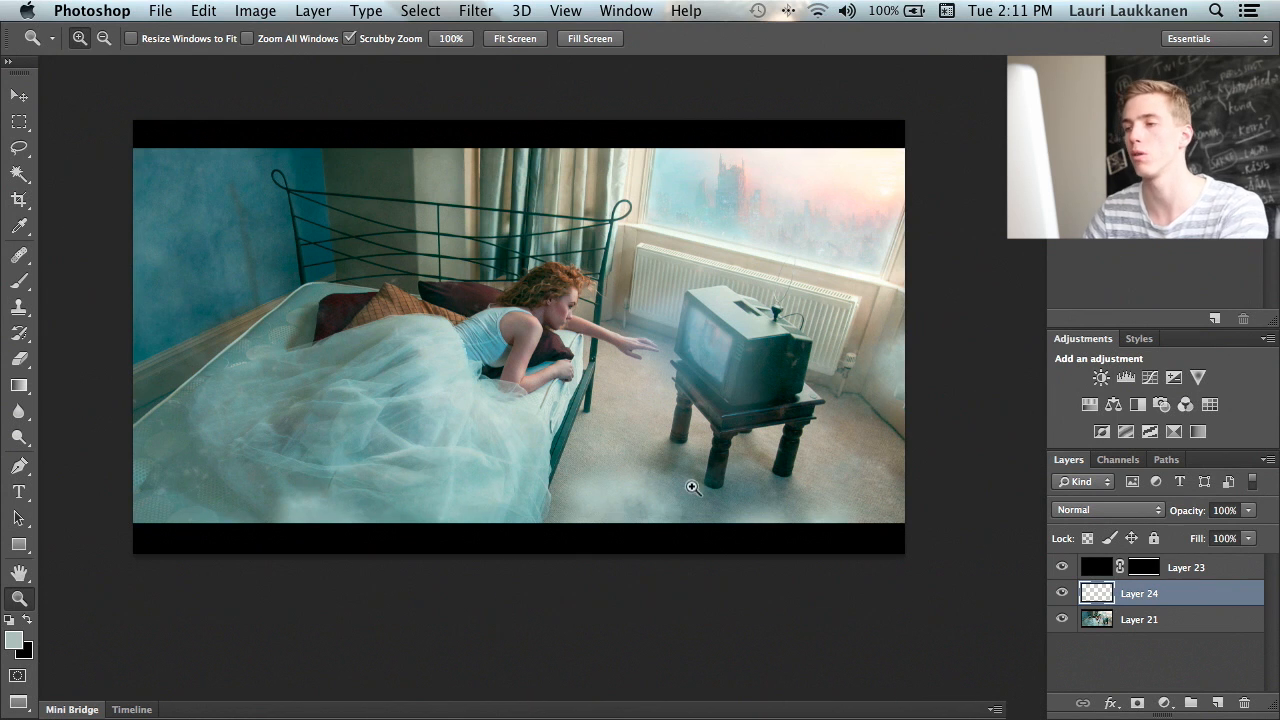
- Add a new layer above Layer 23, fill it with black, and set the foreground colour to white
click(1200, 567)
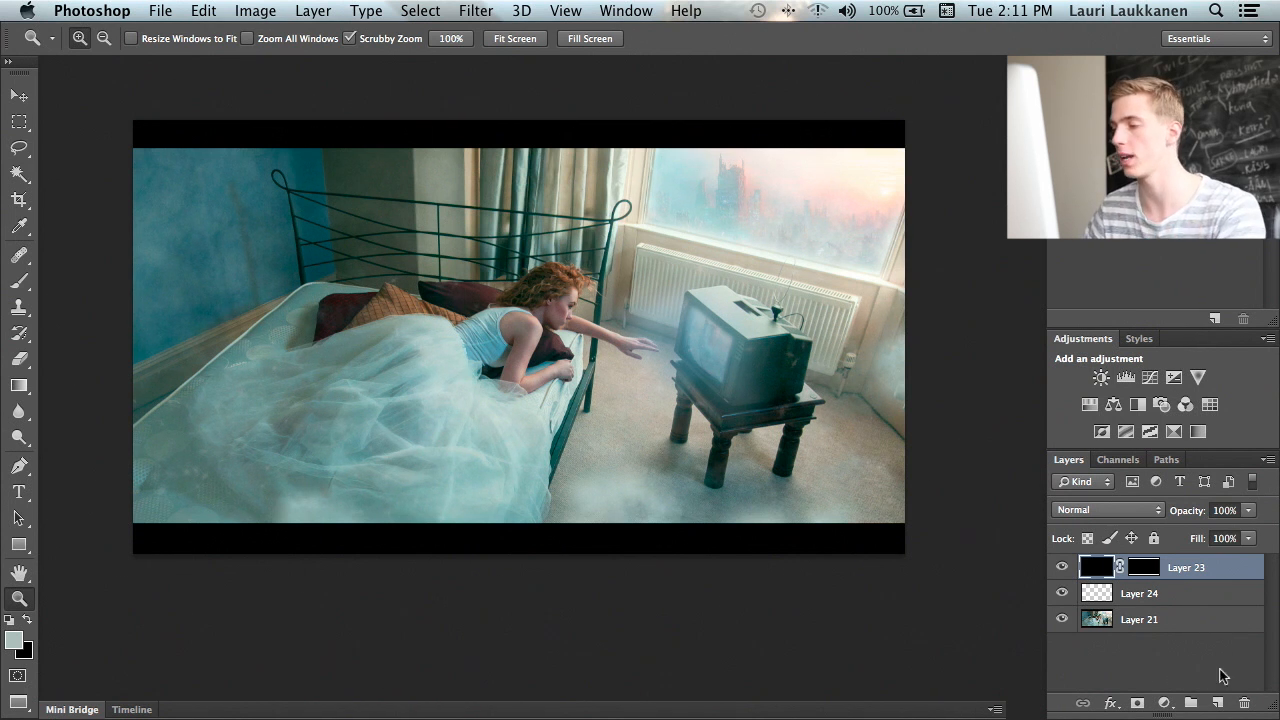
click(1219, 702)
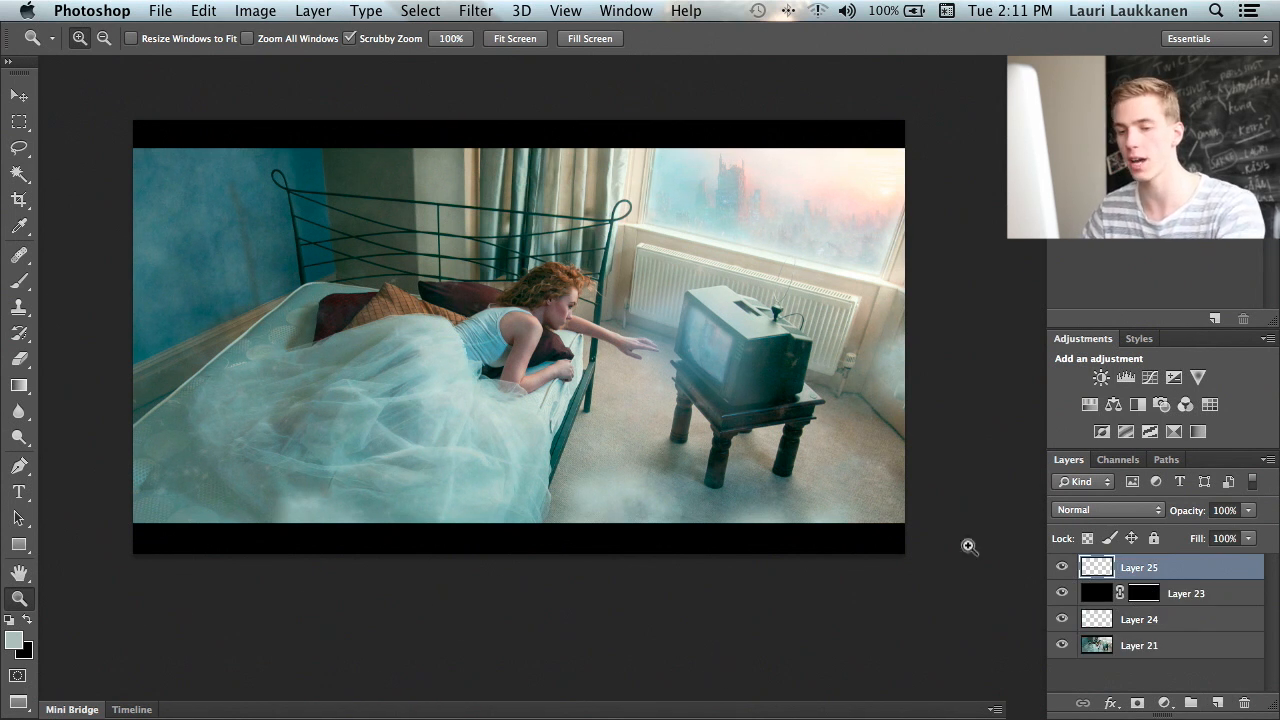
key(super+BackSpace)
key(d)
key(x)
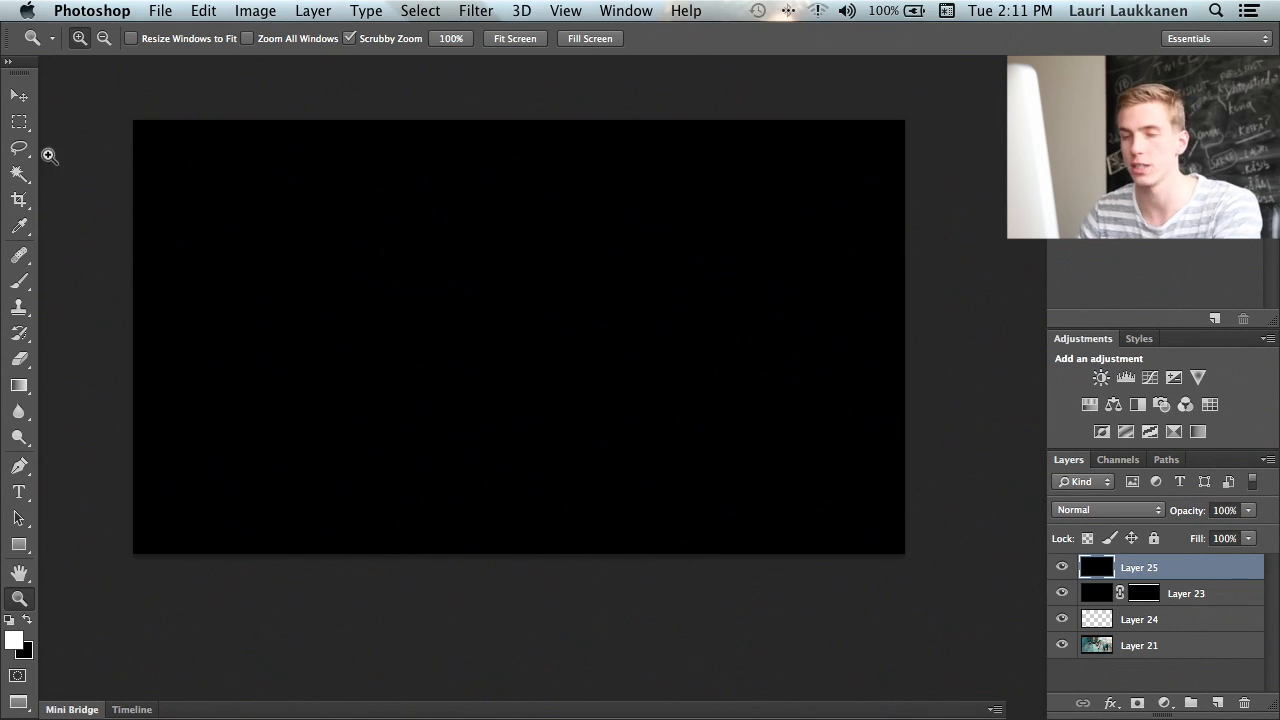
- Choose the new 2994 px fog brush, reduce it to 394 px with 17% flow, and open the detailed brush settings
key(b)
click(101, 42)
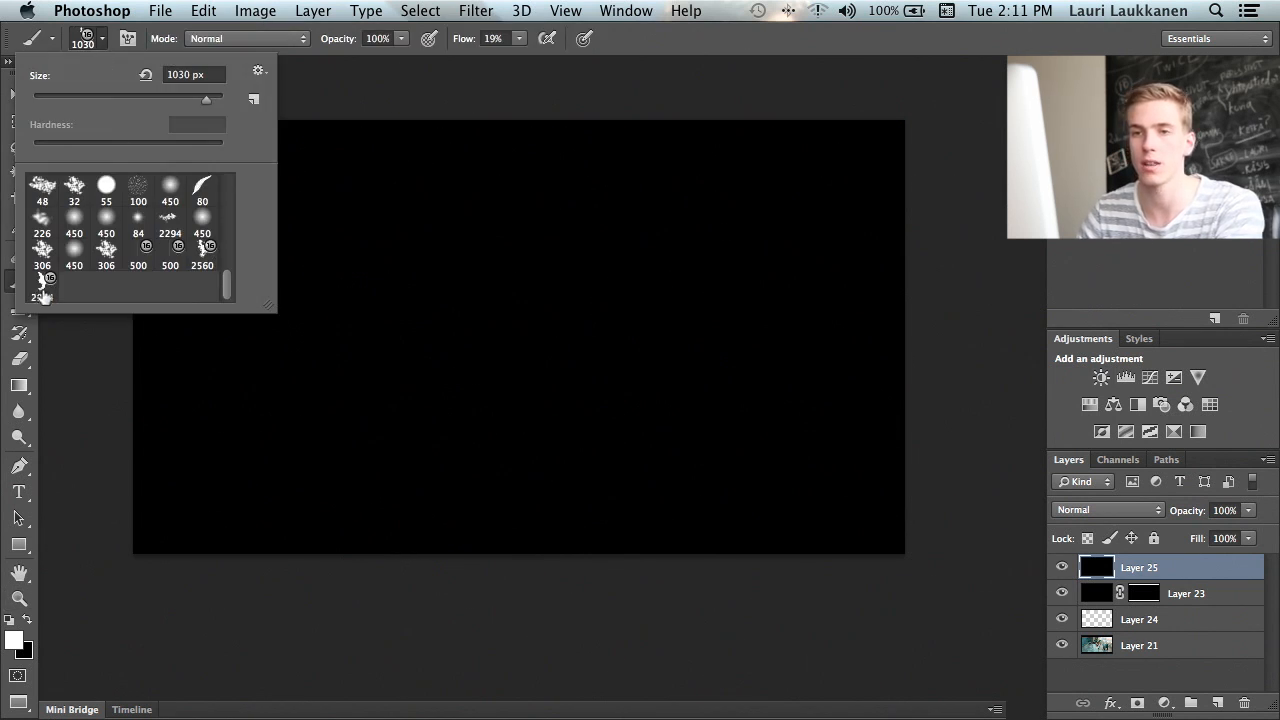
click(42, 290)
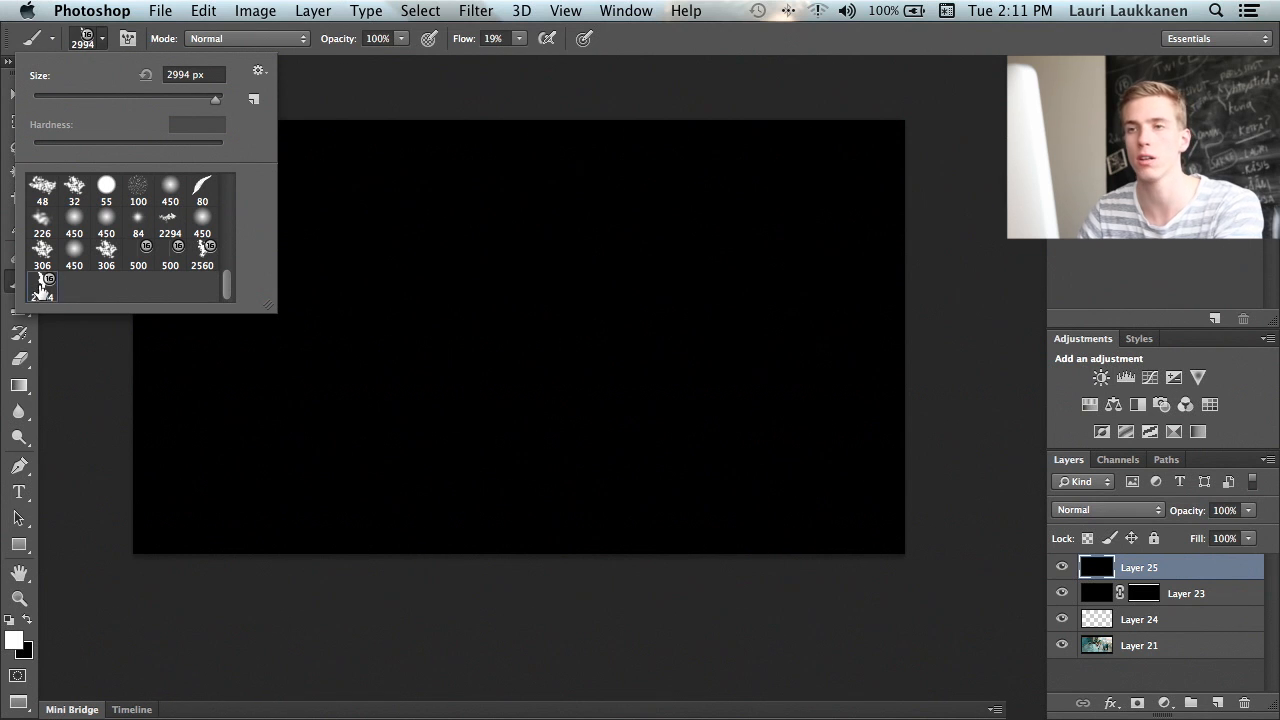
click(569, 307)
ctrl+alt+drag(569, 307, 365, 330)
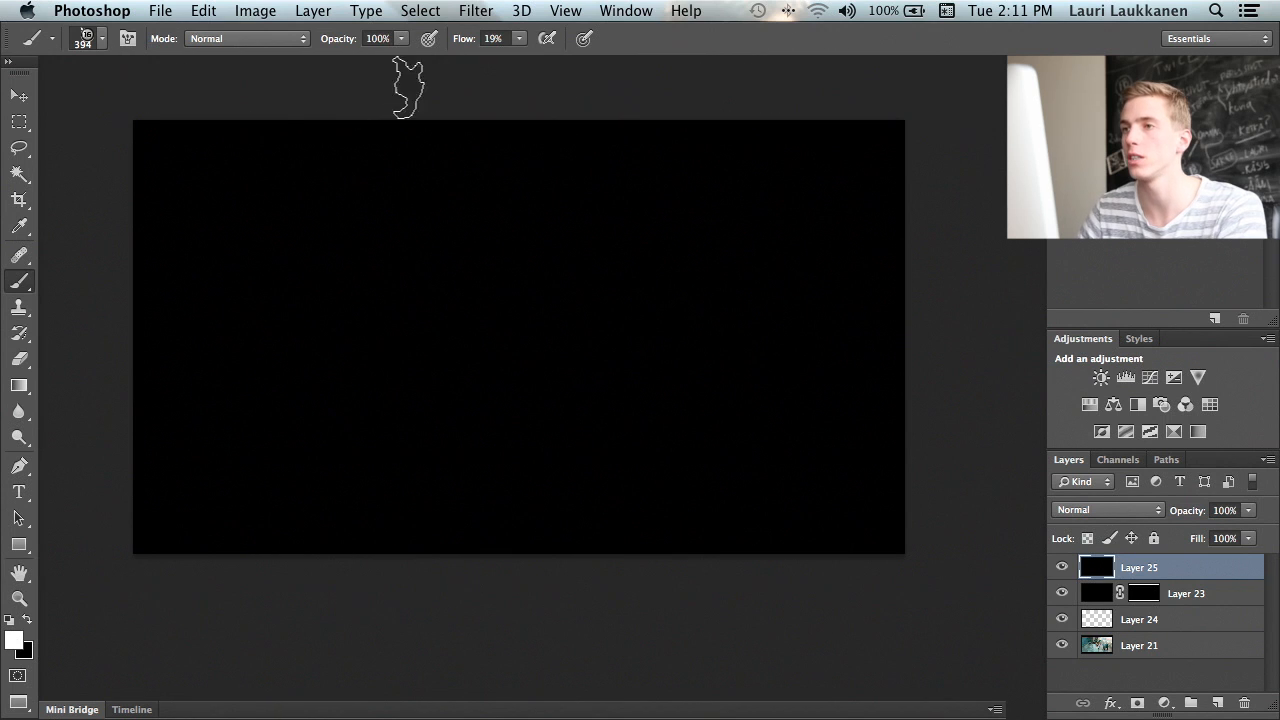
mouse_move(459, 42)
mouse_down()
mouse_move(498, 58)
mouse_move(458, 62)
mouse_up()
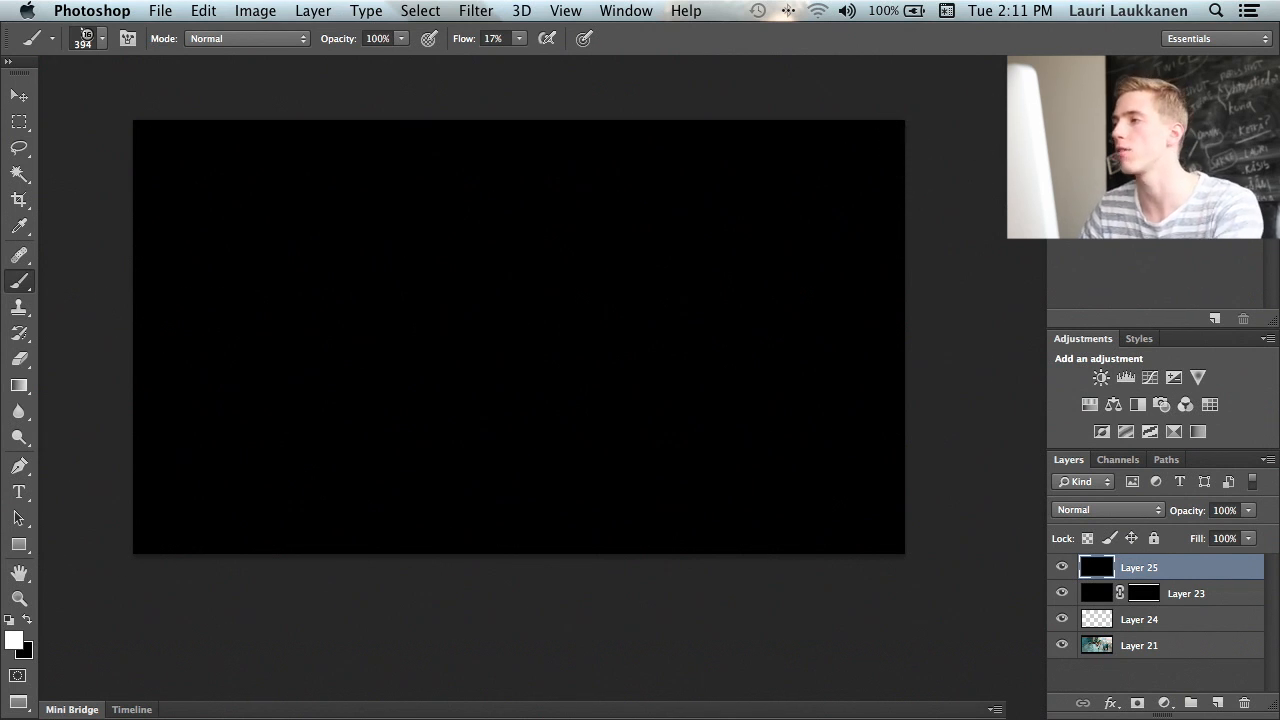
key(F5)
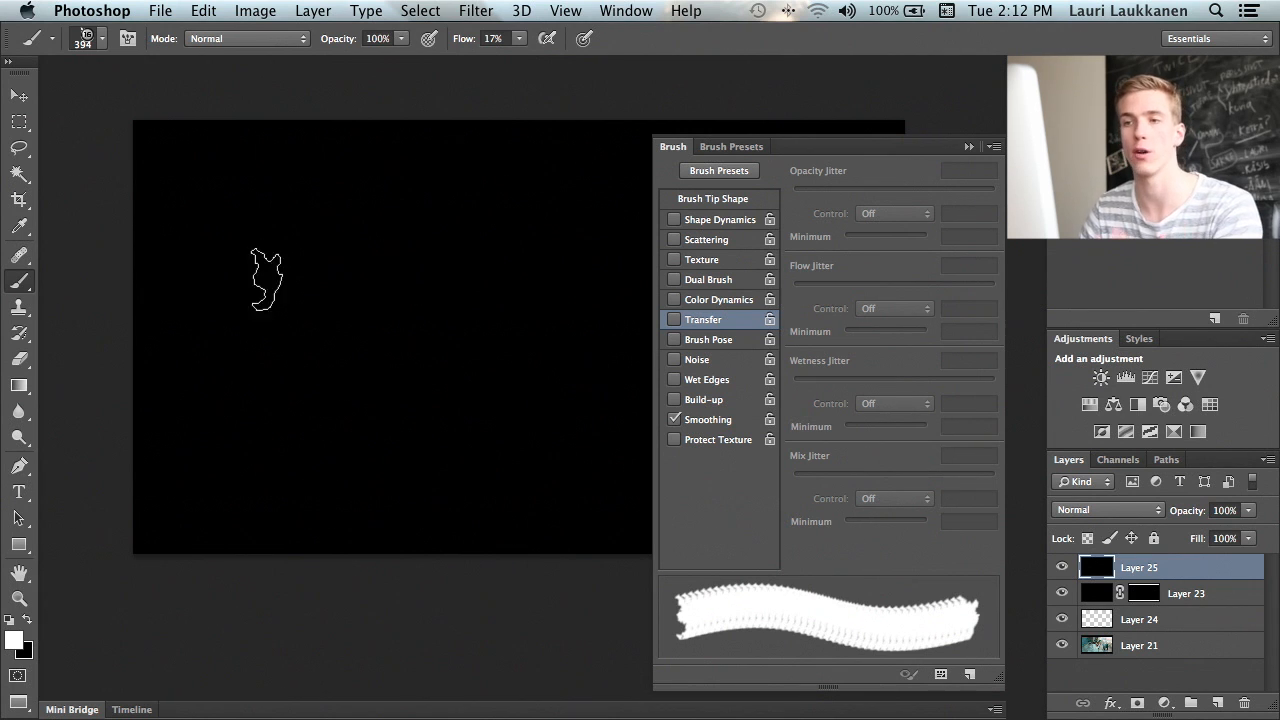
- Paint a test stroke with the fog brush on the black layer and undo it
mouse_move(275, 275)
mouse_down()
mouse_move(352, 249)
mouse_move(270, 290)
mouse_move(387, 236)
mouse_move(267, 292)
mouse_move(427, 222)
mouse_move(402, 262)
mouse_up()
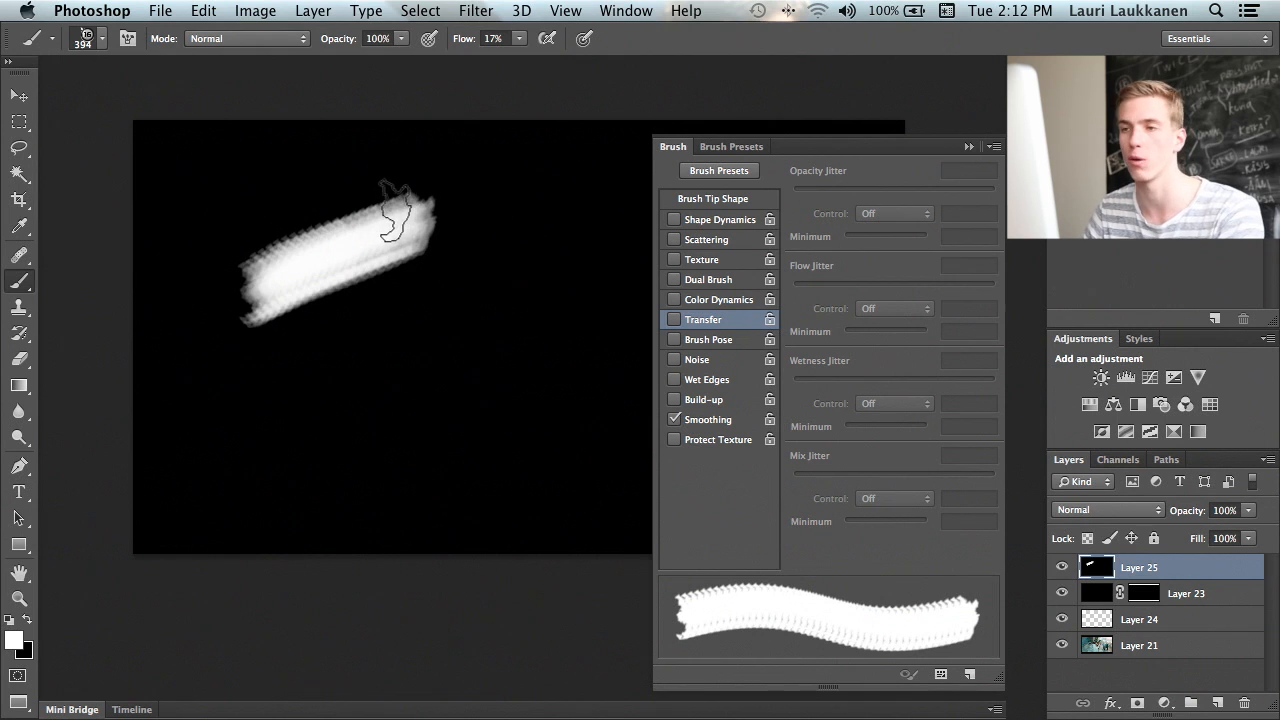
key(super+z)
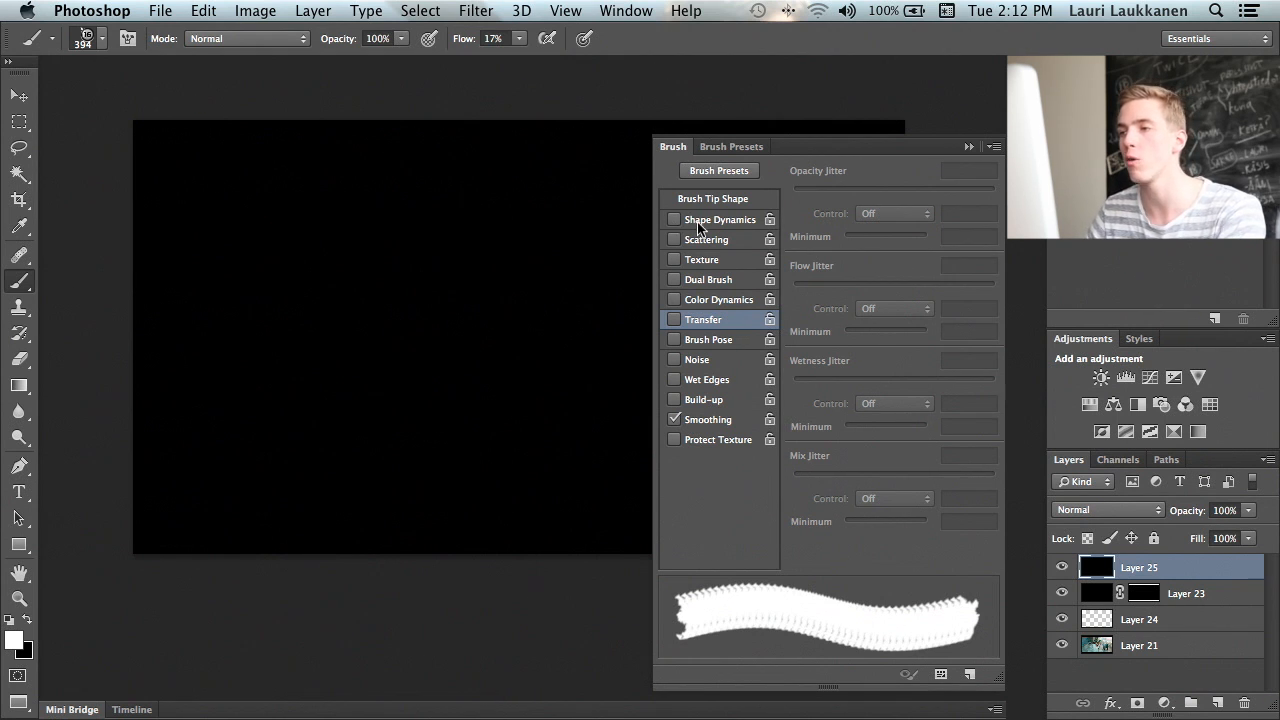
- Enable Shape Dynamics for the brush with Size Jitter 100%, Angle Jitter 100% and Roundness Jitter 38%
click(699, 221)
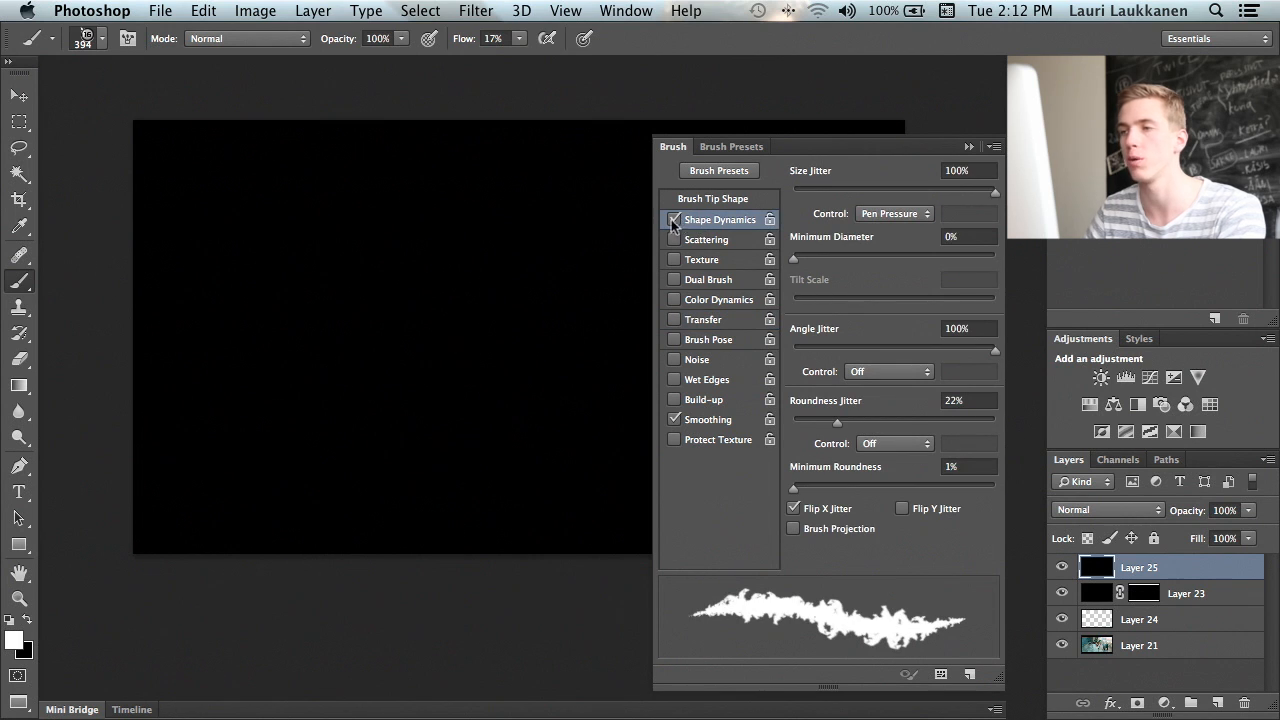
mouse_move(995, 197)
mouse_down()
mouse_move(880, 197)
mouse_move(995, 195)
mouse_up()
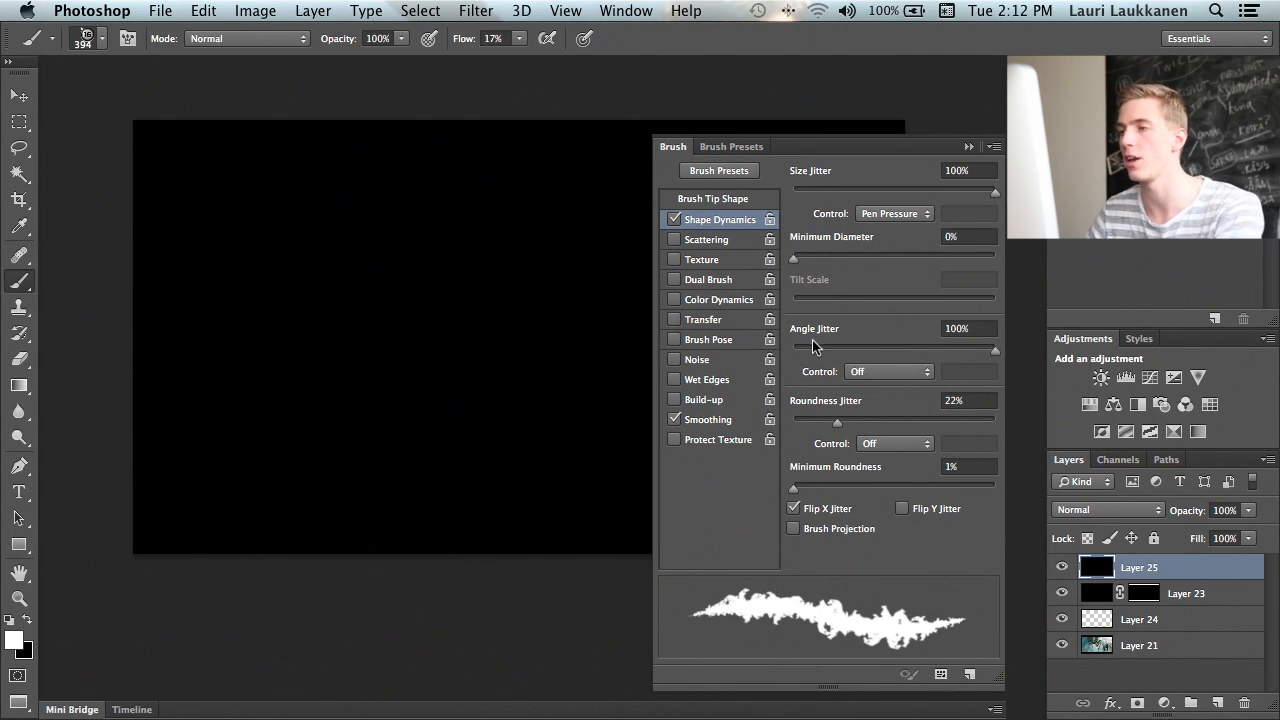
drag(855, 348, 1029, 363)
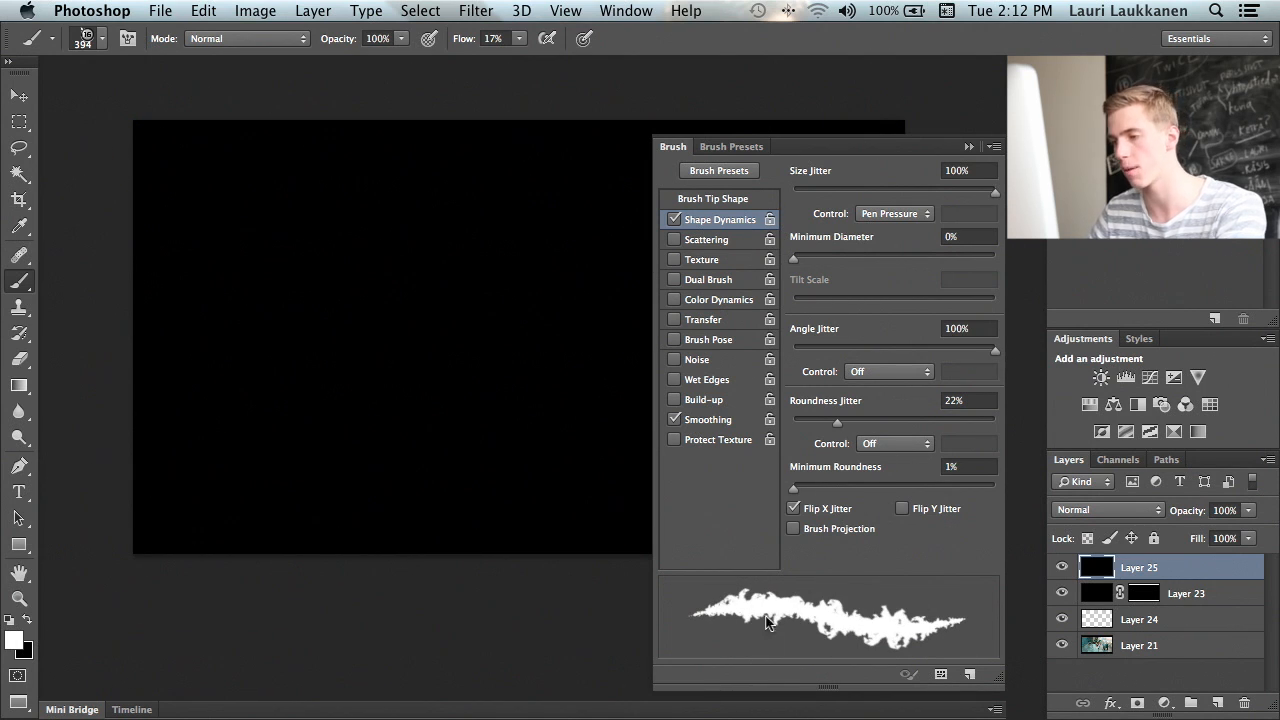
drag(995, 357, 792, 357)
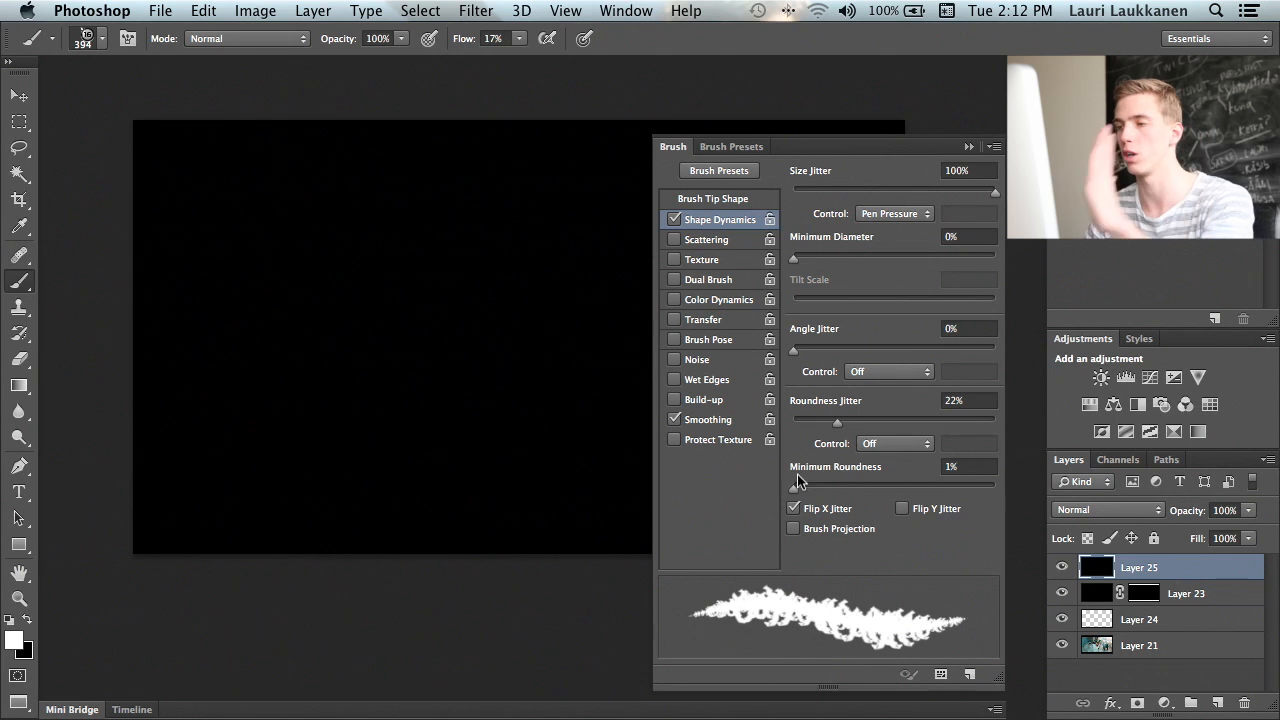
drag(795, 349, 1036, 340)
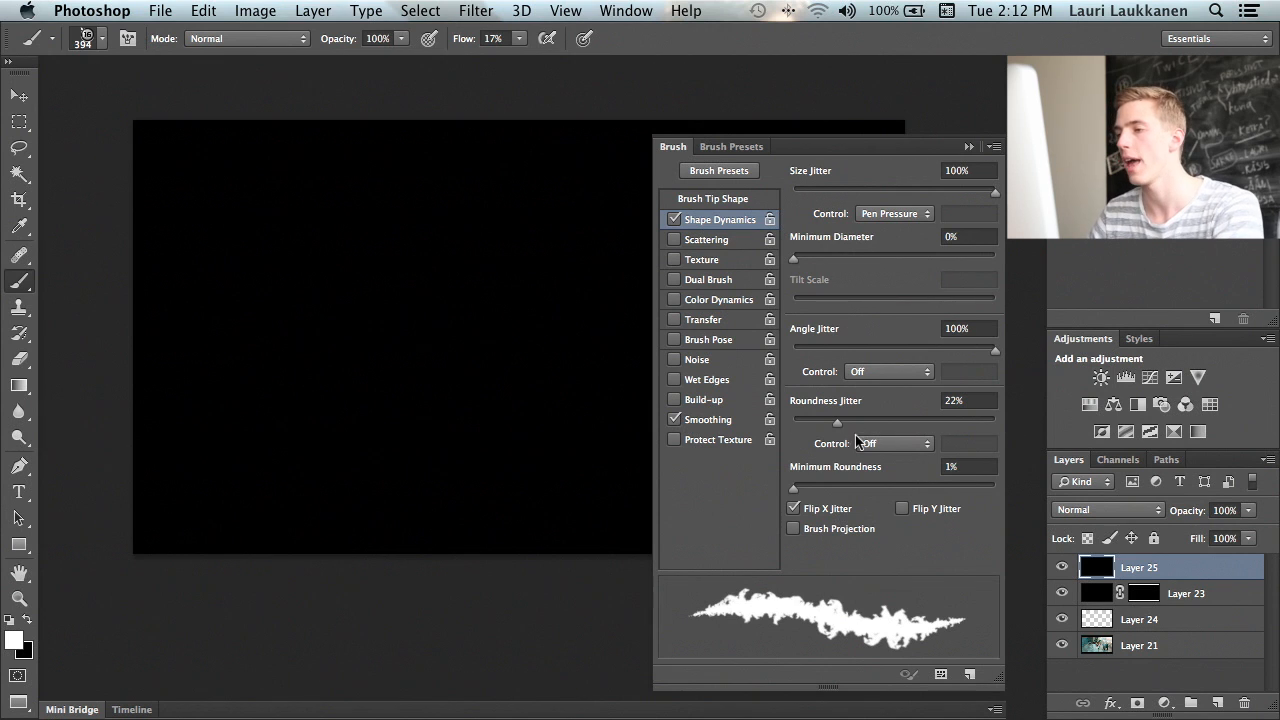
mouse_move(826, 421)
mouse_down()
mouse_move(769, 419)
mouse_move(909, 417)
mouse_move(879, 422)
mouse_up()
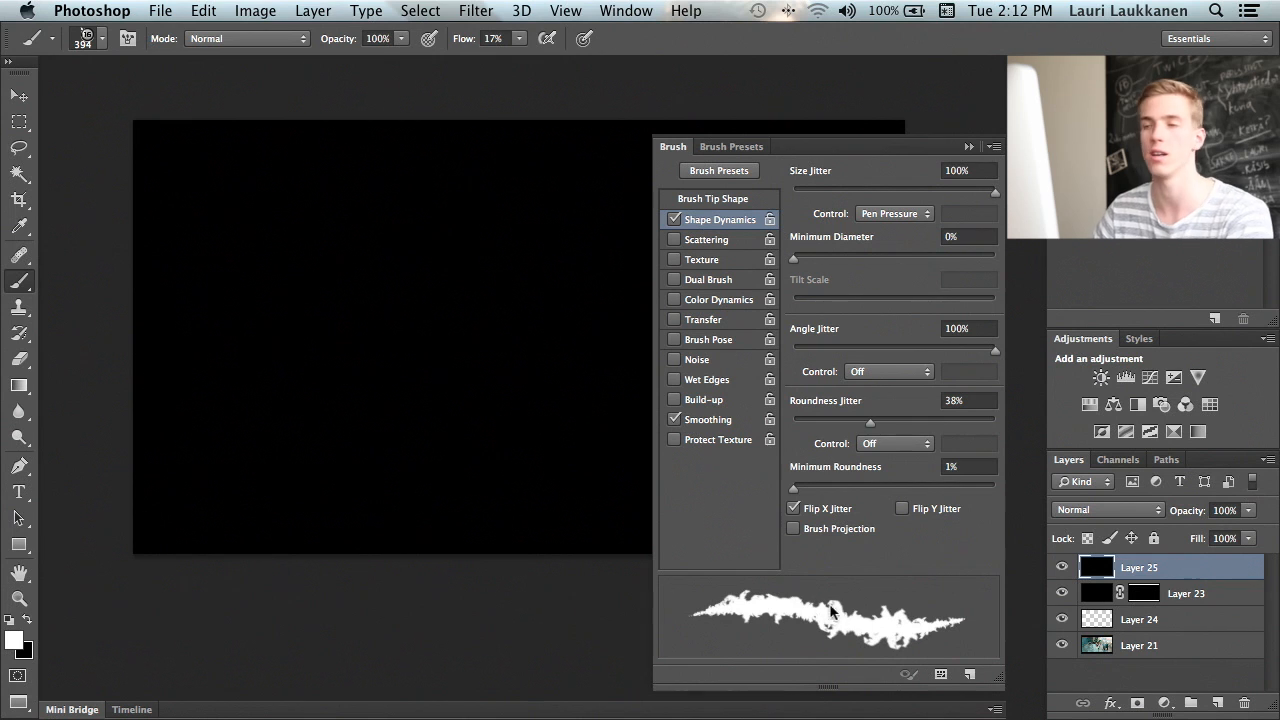
- Enable Transfer for the fog brush with Opacity Jitter 100%, Flow Jitter 100% and flow controlled by Pen Pressure
click(676, 320)
click(712, 325)
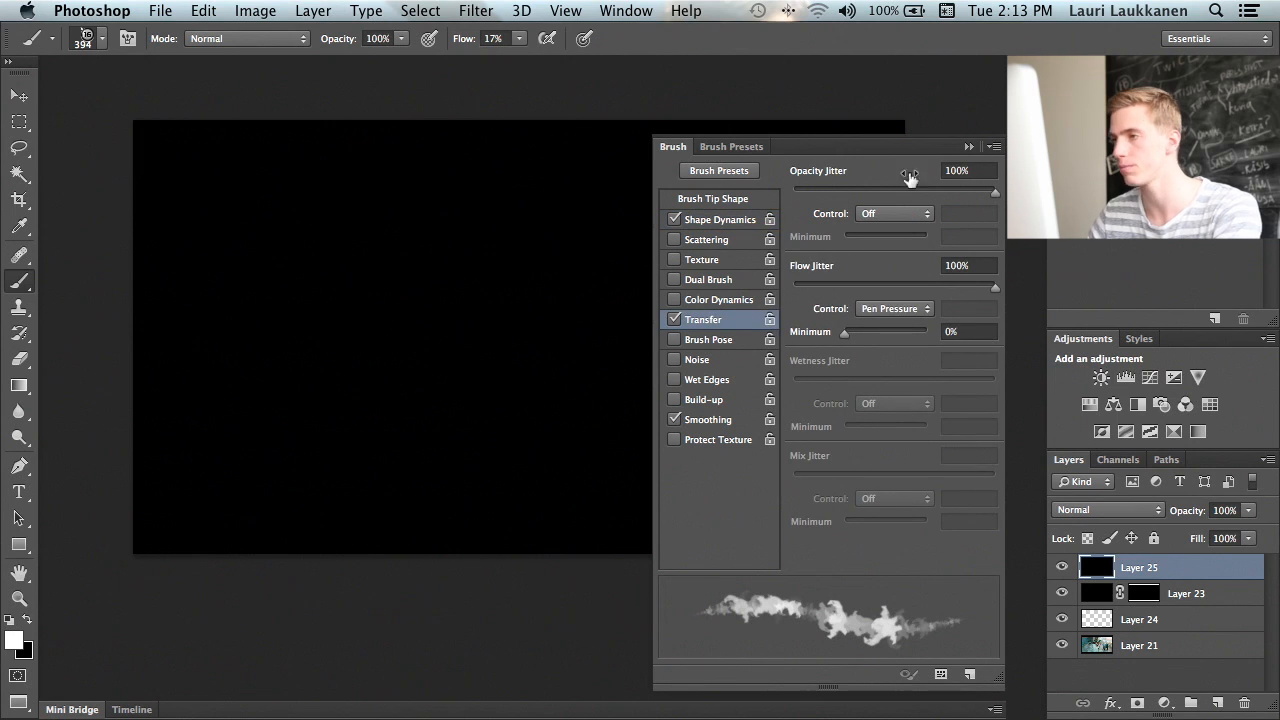
mouse_move(986, 197)
mouse_down()
mouse_move(889, 194)
mouse_move(1003, 200)
mouse_up()
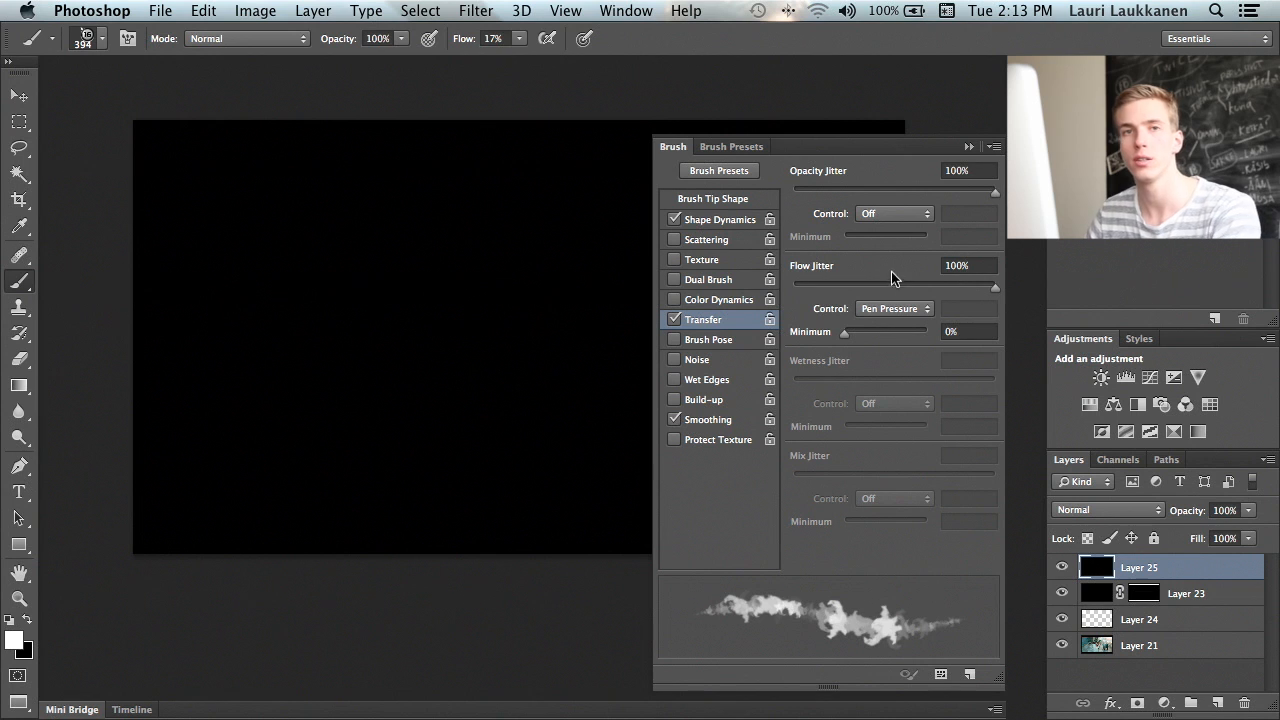
mouse_move(995, 287)
mouse_down()
mouse_move(908, 288)
mouse_move(1003, 291)
mouse_up()
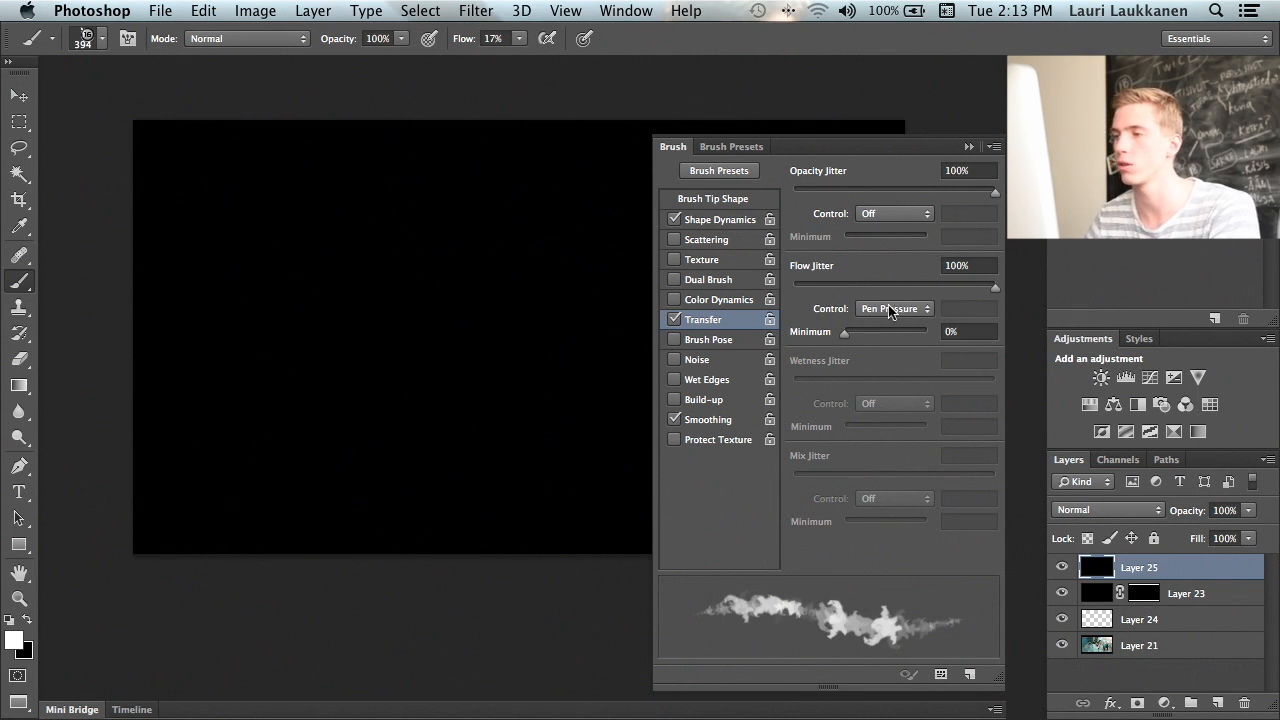
click(903, 311)
click(872, 308)
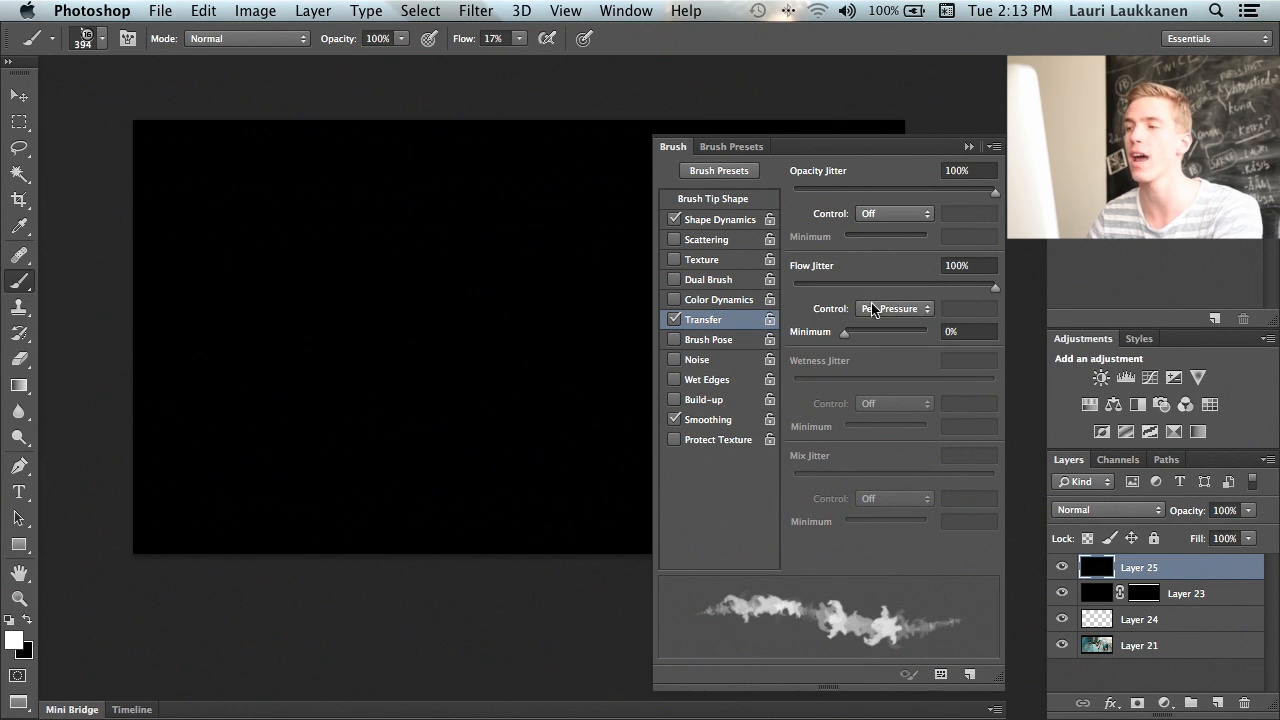
- Paint two test puffs on the black layer and review the Flow Jitter control options, keeping Pen Pressure
mouse_move(299, 316)
mouse_down()
mouse_move(285, 343)
mouse_move(337, 333)
mouse_move(302, 321)
mouse_move(394, 318)
mouse_move(421, 332)
mouse_move(404, 290)
mouse_move(415, 310)
mouse_move(376, 290)
mouse_move(440, 300)
mouse_up()
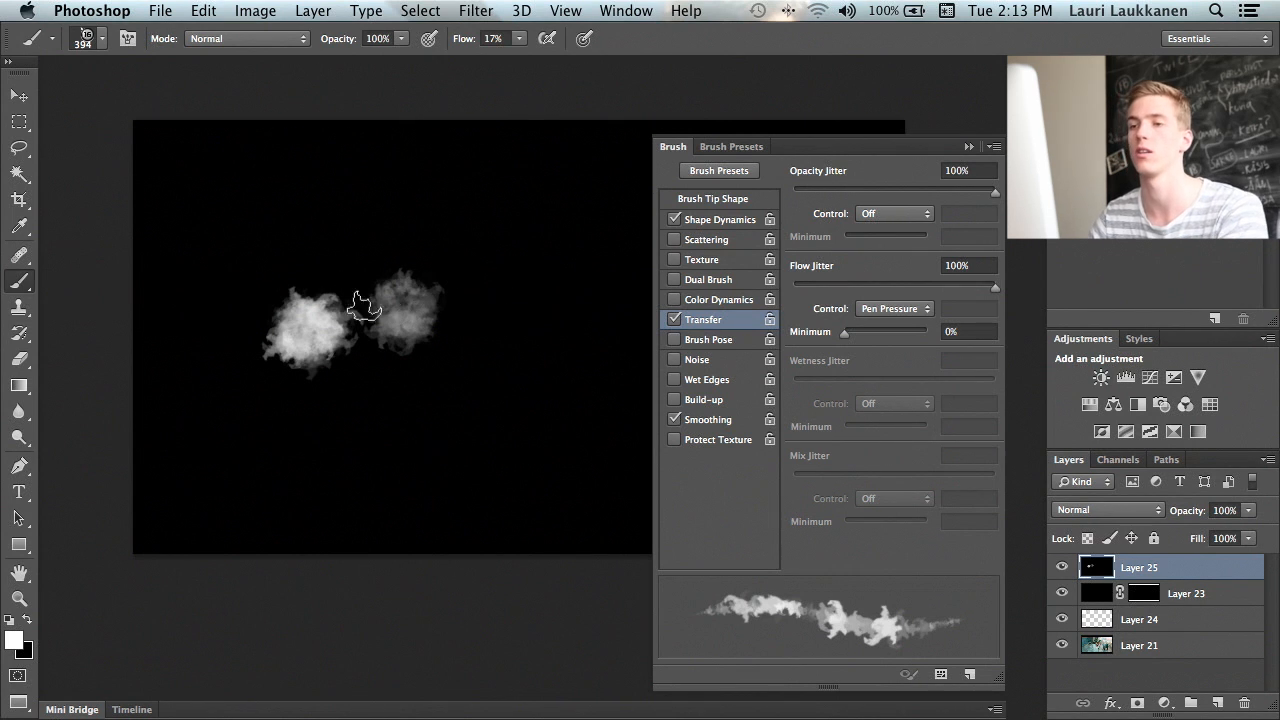
click(910, 313)
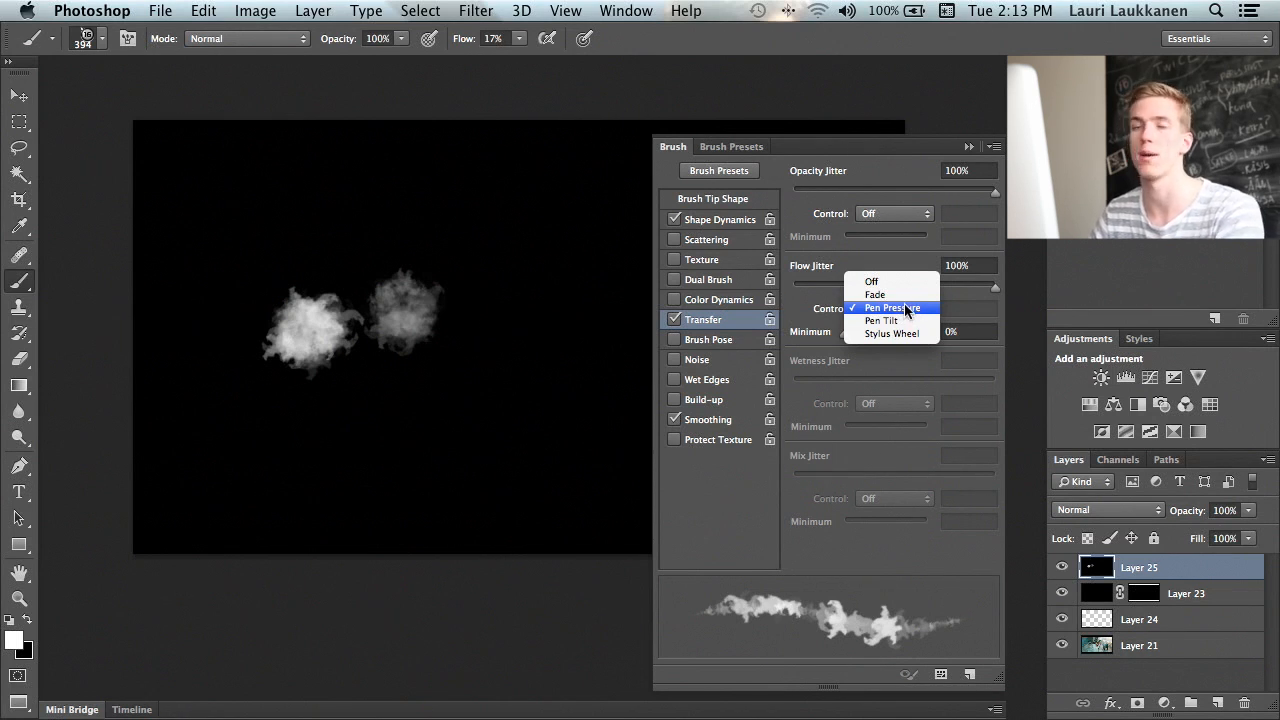
click(905, 308)
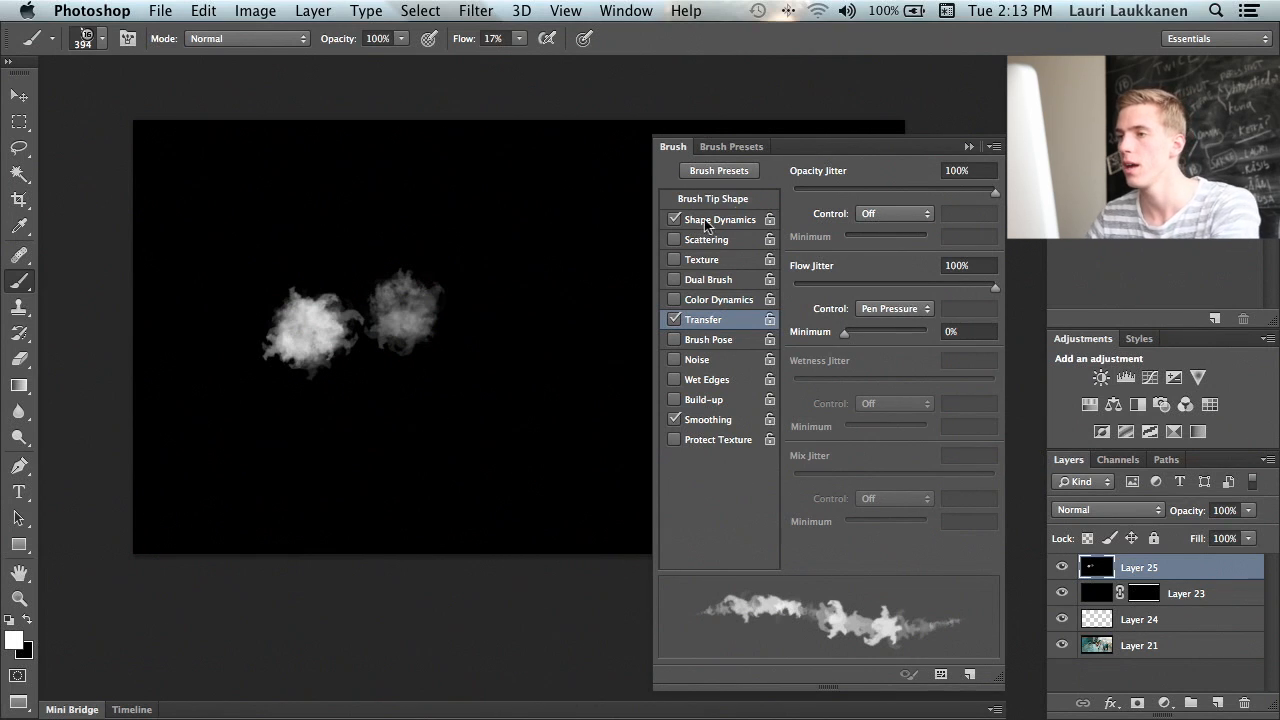
- Increase the fog brush's tip size to 433 px in the brush tip shape settings
click(726, 200)
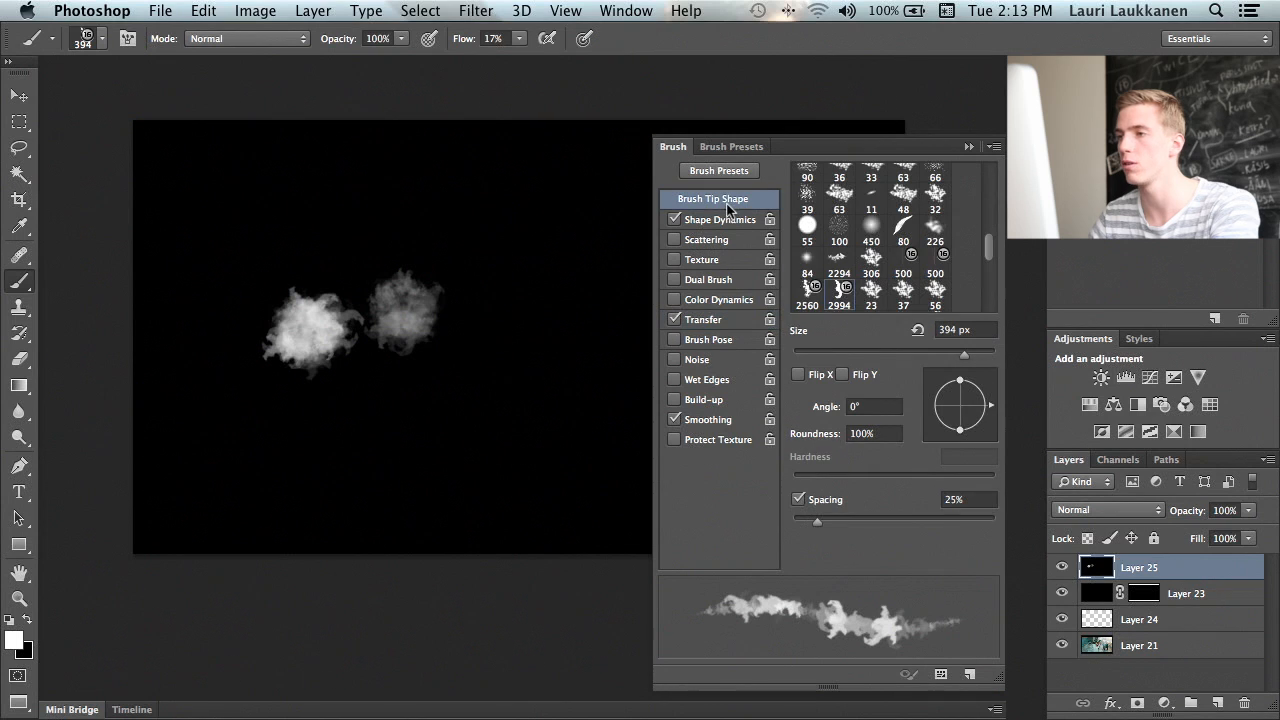
click(726, 229)
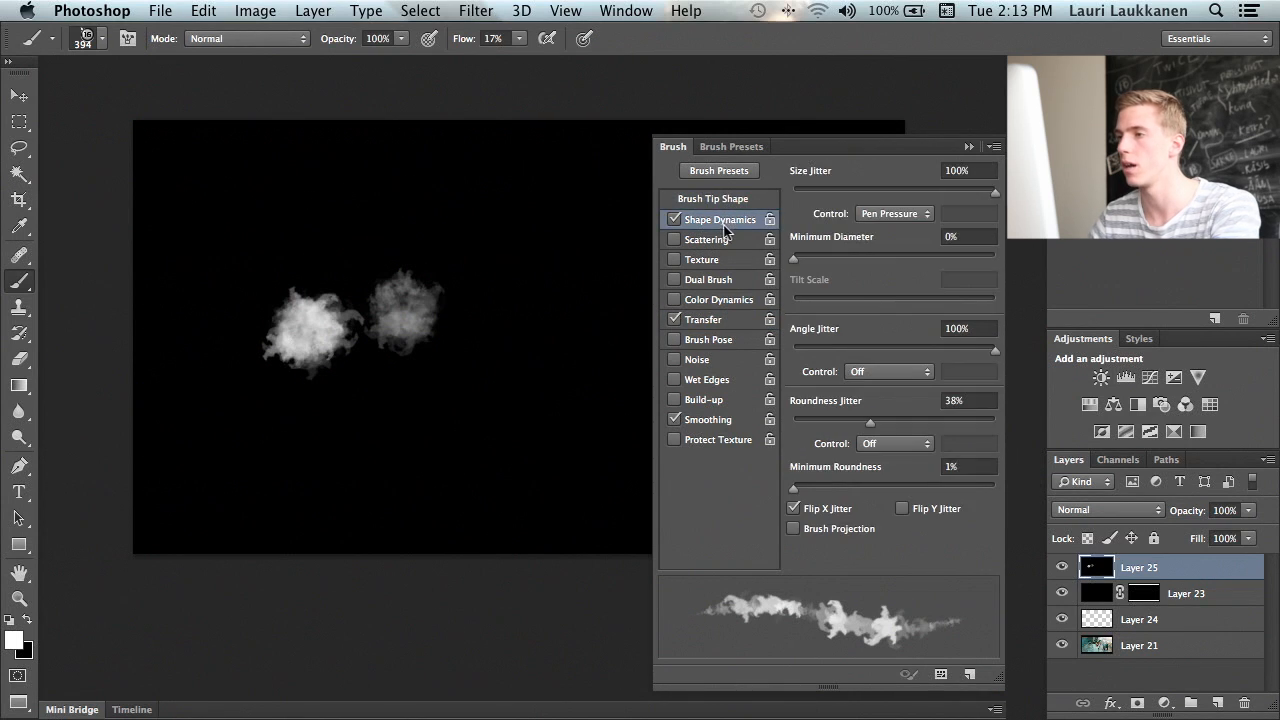
click(718, 201)
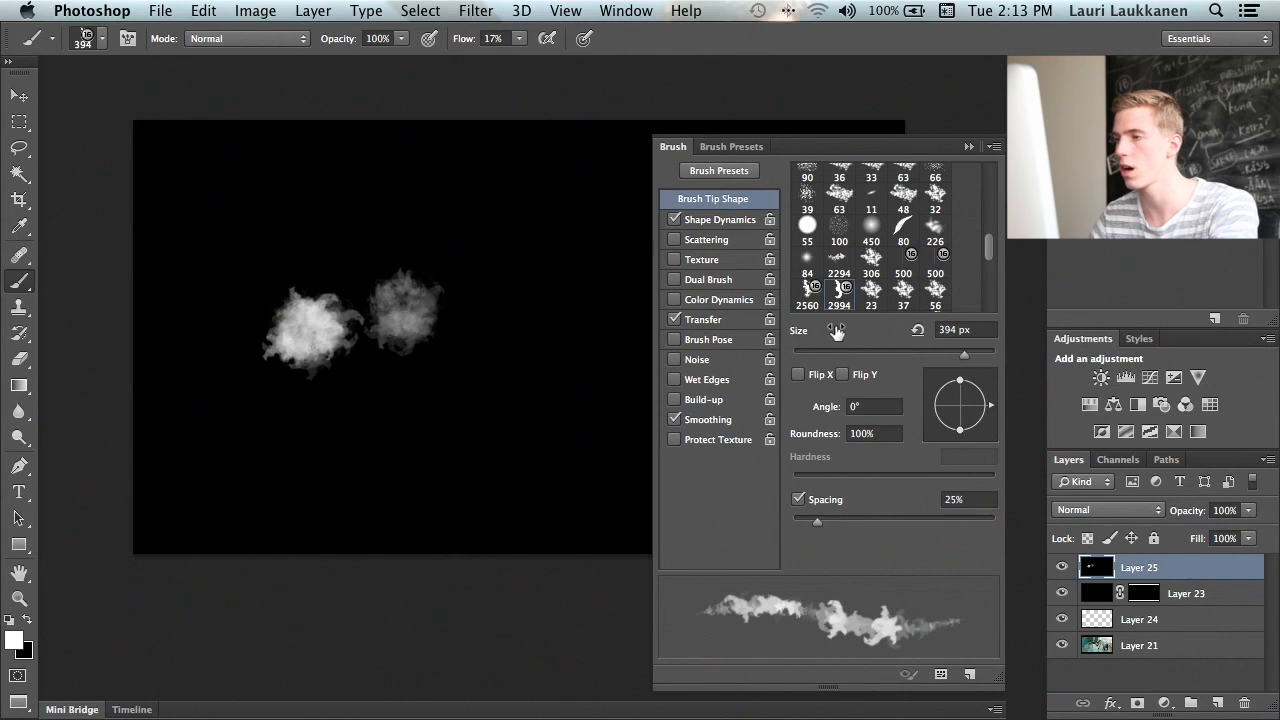
drag(965, 362, 967, 363)
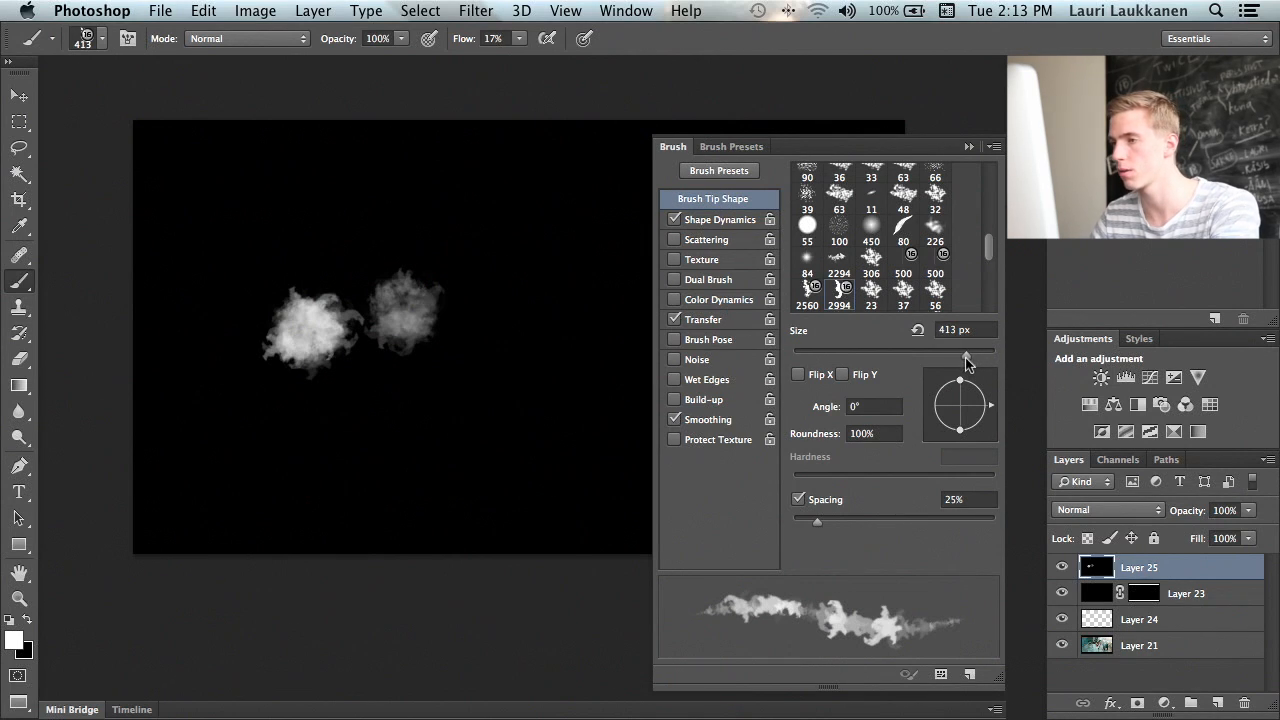
- Enable Scattering for the brush with 104% scatter on both axes and a count of 14
click(708, 241)
mouse_move(800, 197)
mouse_down()
mouse_move(838, 196)
mouse_move(814, 197)
mouse_up()
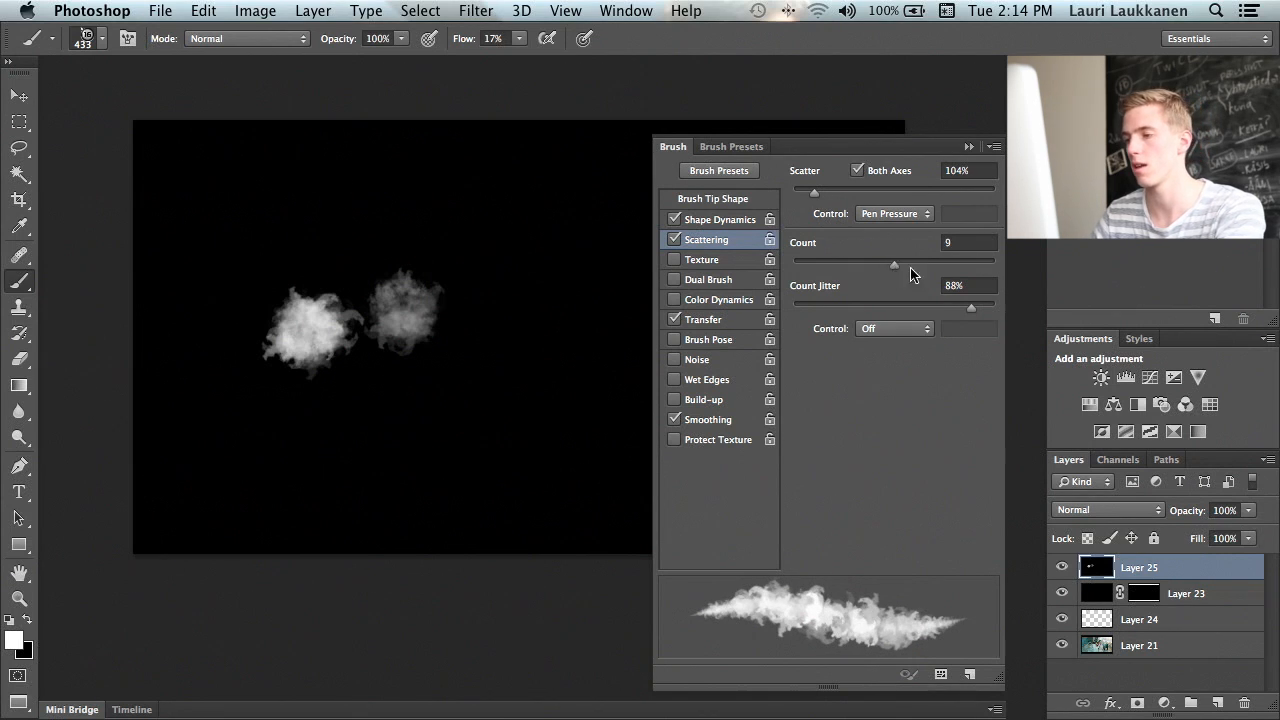
drag(879, 265, 831, 264)
drag(952, 267, 973, 273)
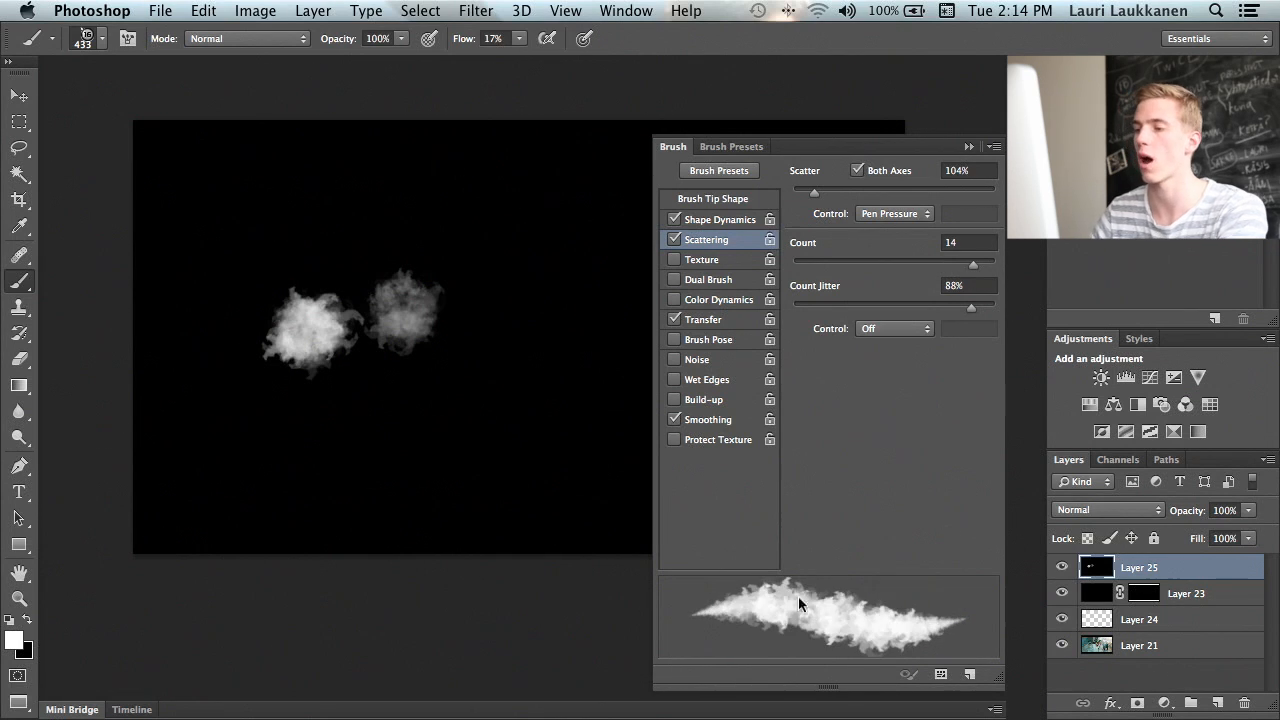
- Paint a test cloud on the black layer, and reduce the scattering Count to 9 and Count Jitter to 70%
mouse_move(450, 318)
mouse_down()
mouse_move(416, 297)
mouse_move(431, 330)
mouse_move(407, 318)
mouse_move(450, 268)
mouse_move(456, 345)
mouse_move(398, 280)
mouse_move(490, 348)
mouse_move(511, 271)
mouse_move(559, 233)
mouse_move(495, 274)
mouse_move(558, 267)
mouse_move(546, 233)
mouse_move(514, 285)
mouse_move(530, 270)
mouse_move(547, 286)
mouse_move(552, 250)
mouse_move(579, 216)
mouse_move(506, 330)
mouse_move(529, 298)
mouse_move(519, 245)
mouse_move(439, 239)
mouse_move(462, 234)
mouse_move(446, 230)
mouse_move(435, 253)
mouse_move(467, 289)
mouse_move(467, 249)
mouse_move(411, 255)
mouse_up()
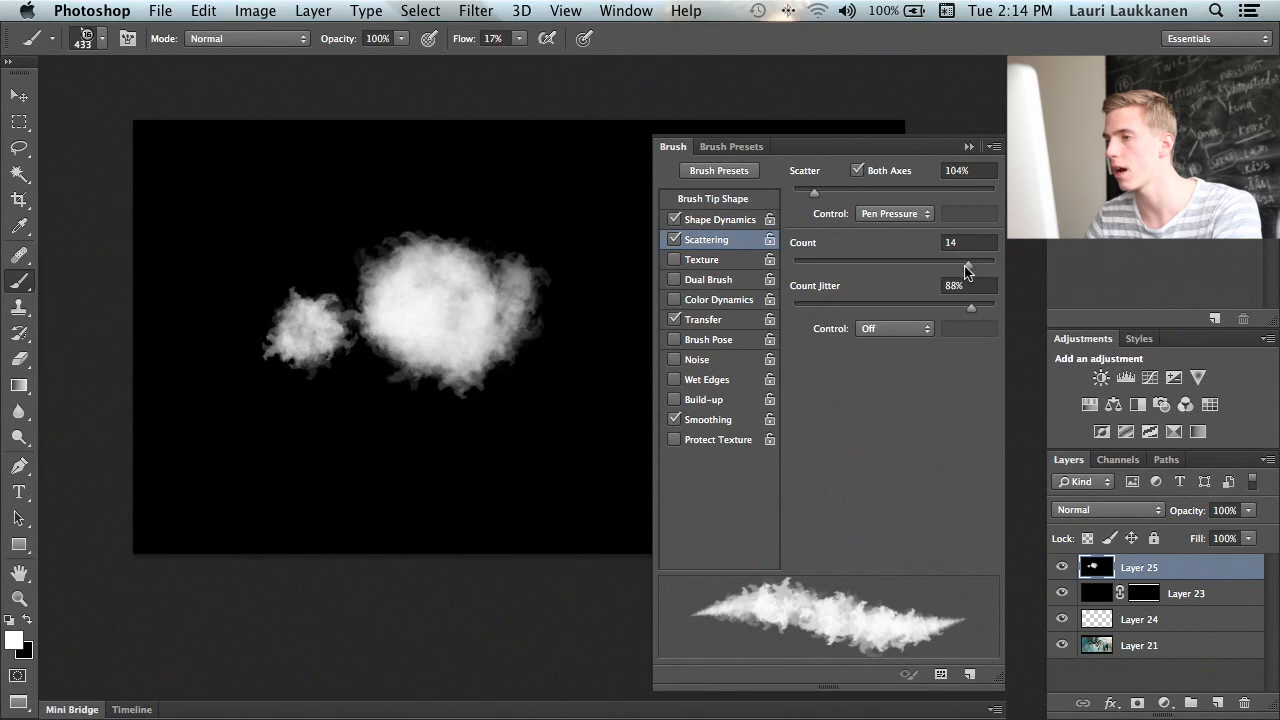
drag(959, 265, 907, 268)
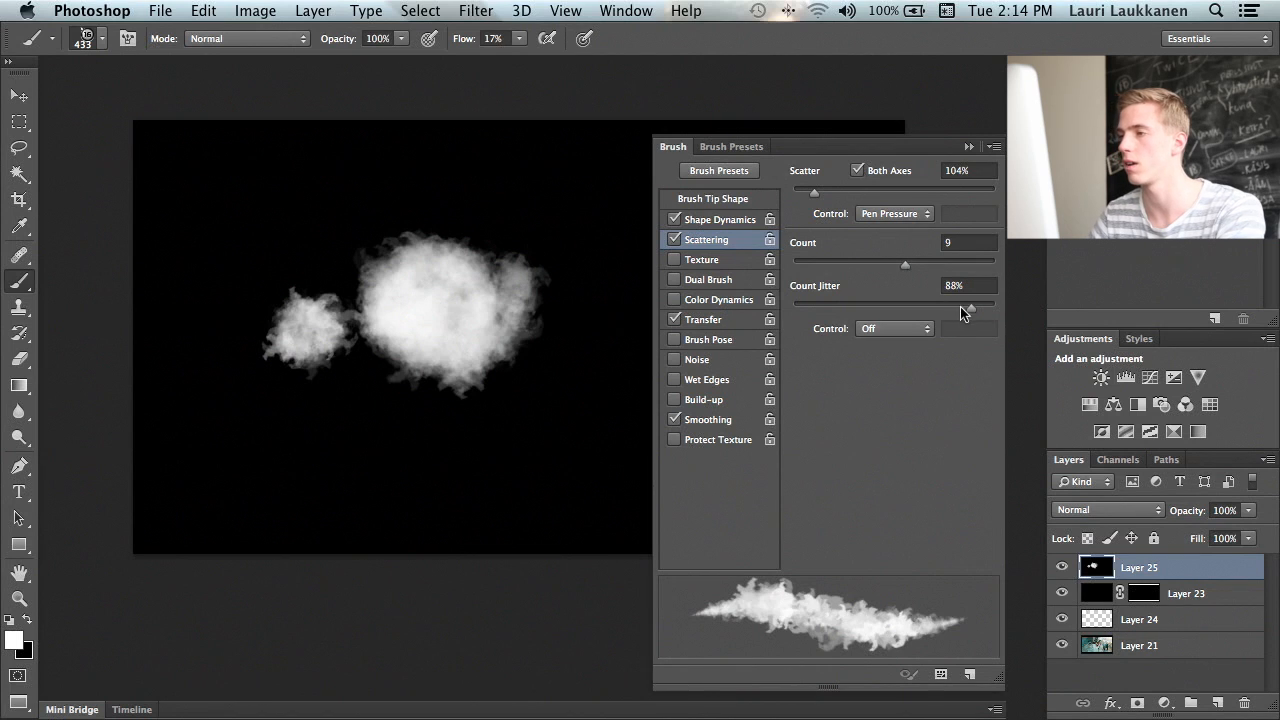
drag(970, 307, 936, 308)
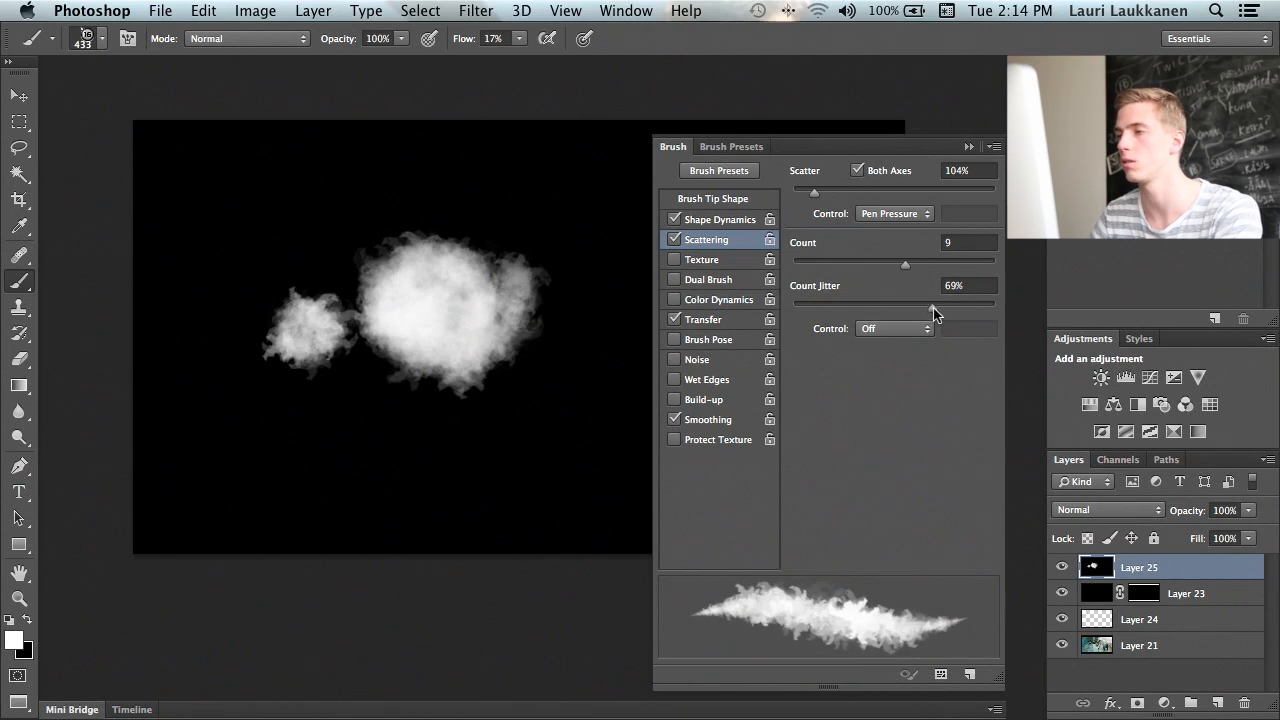
- Review the brush's Shape Dynamics, Transfer and Scattering settings, and close the brush settings
click(719, 220)
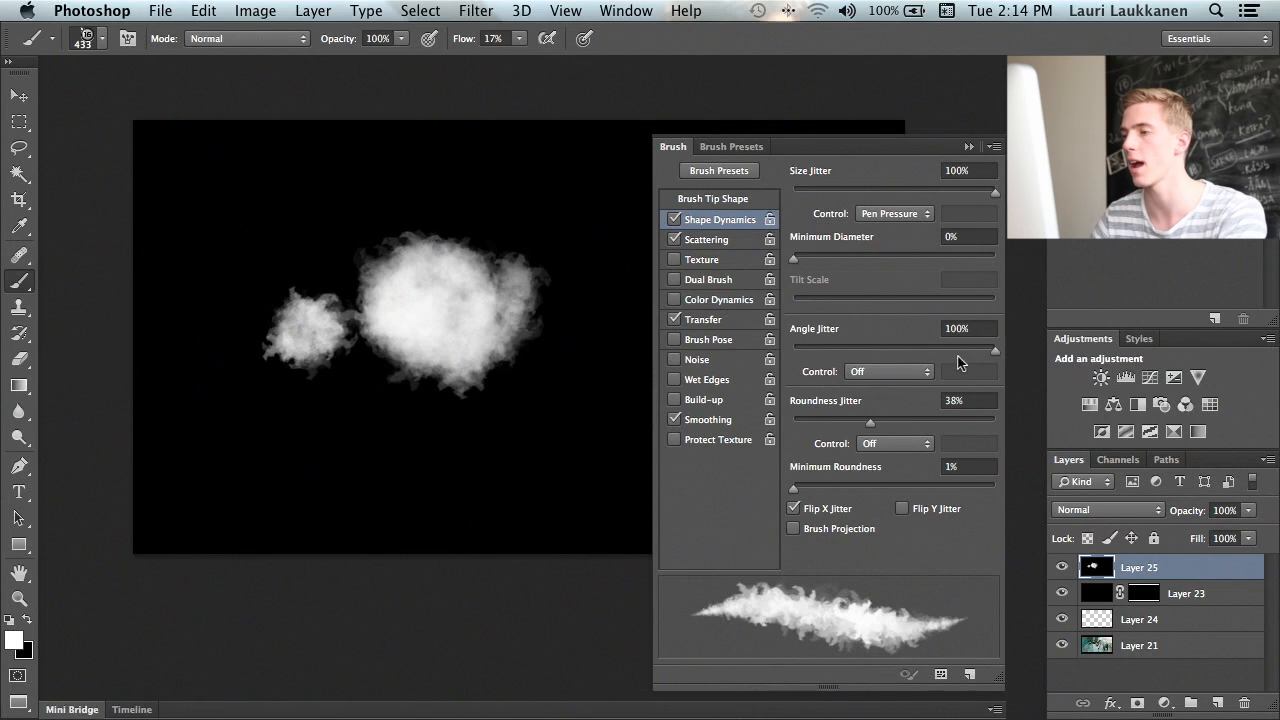
click(712, 321)
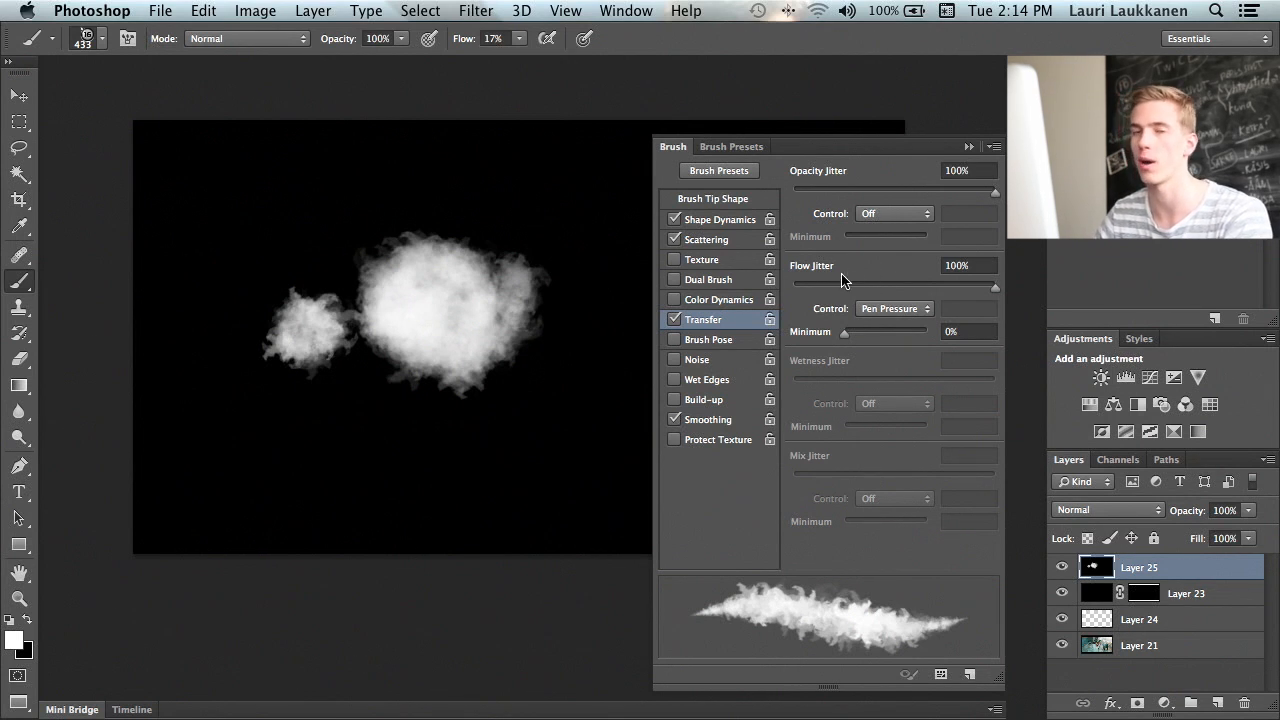
click(733, 246)
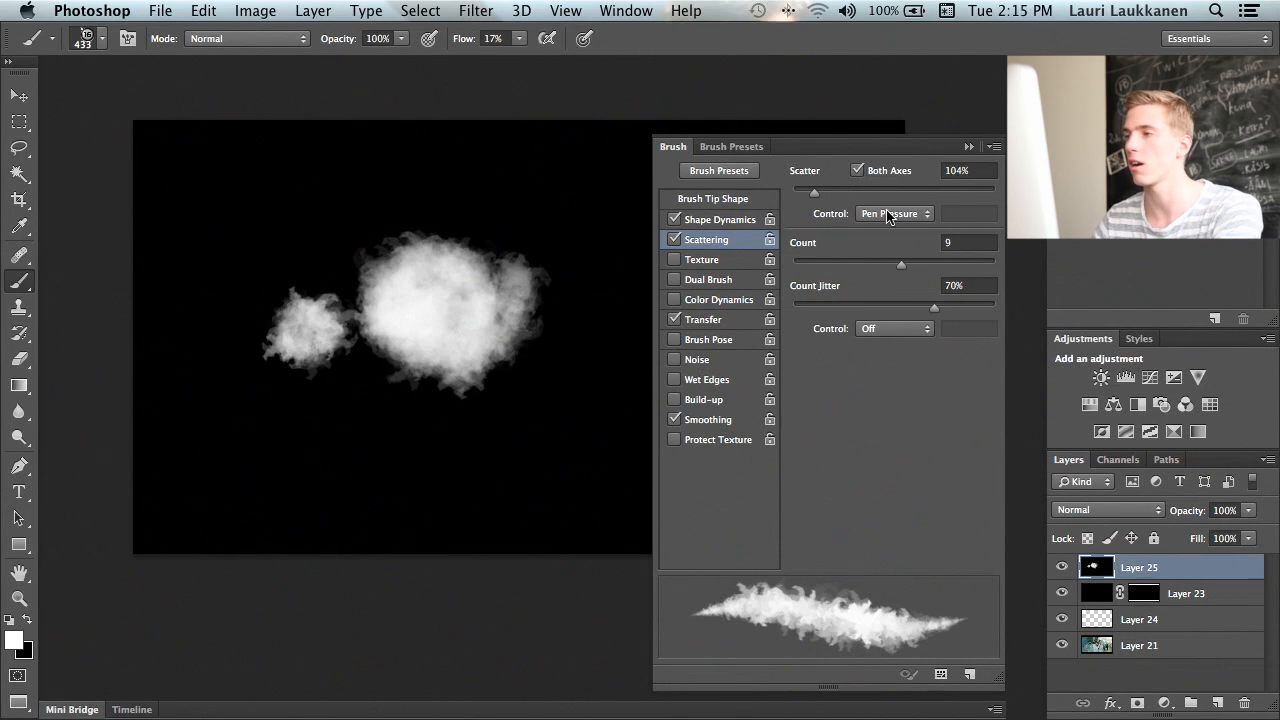
key(F5)
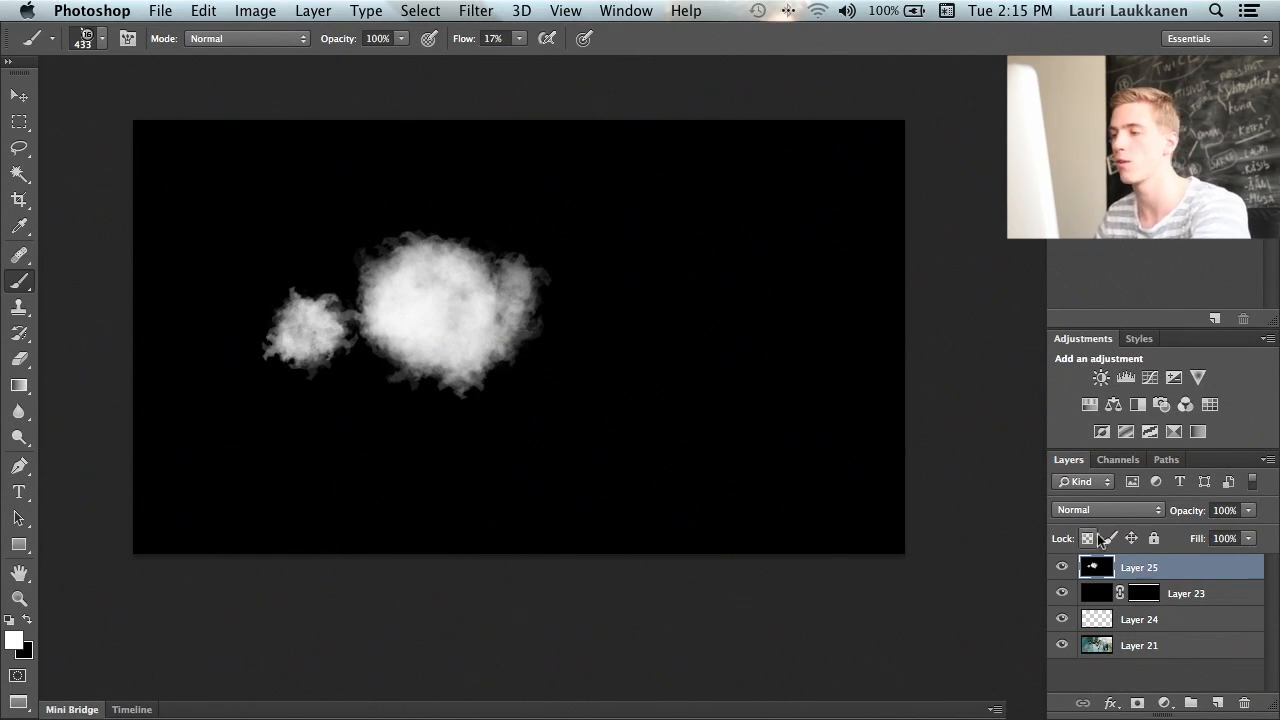
- Delete the black test layer, Layer 25, and select Layer 24 for painting the fog
key(Delete)
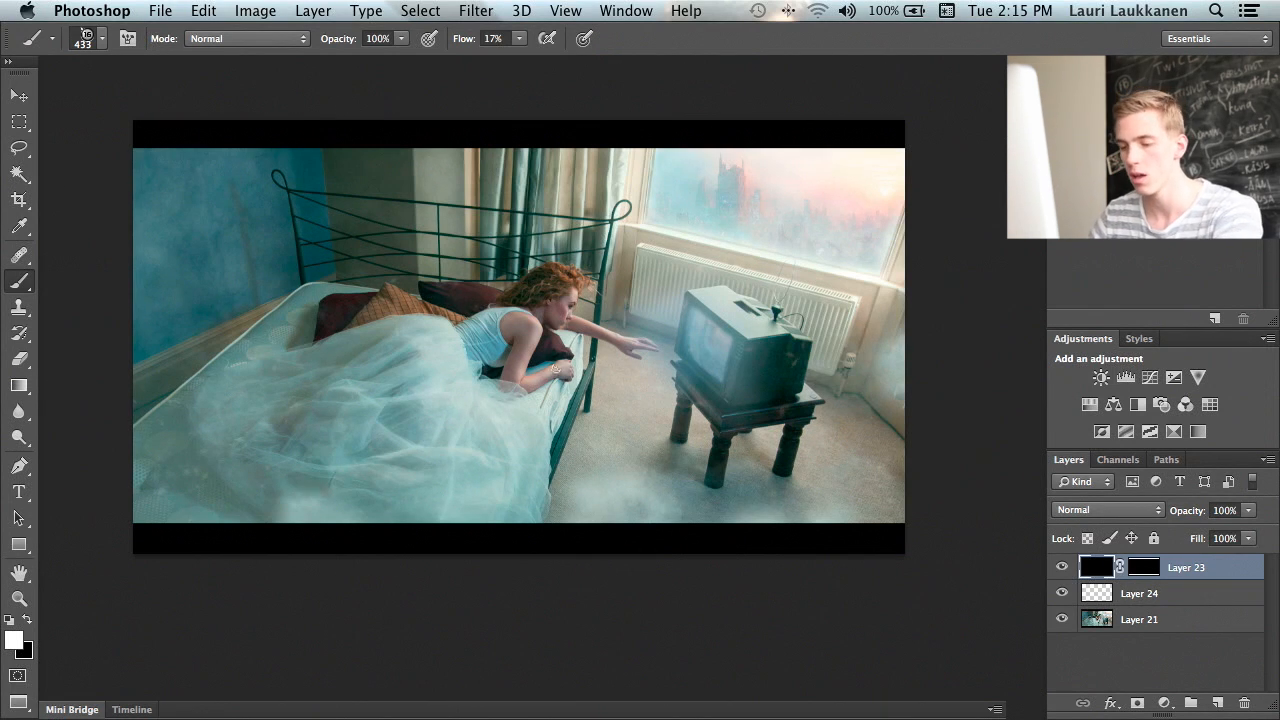
click(1099, 591)
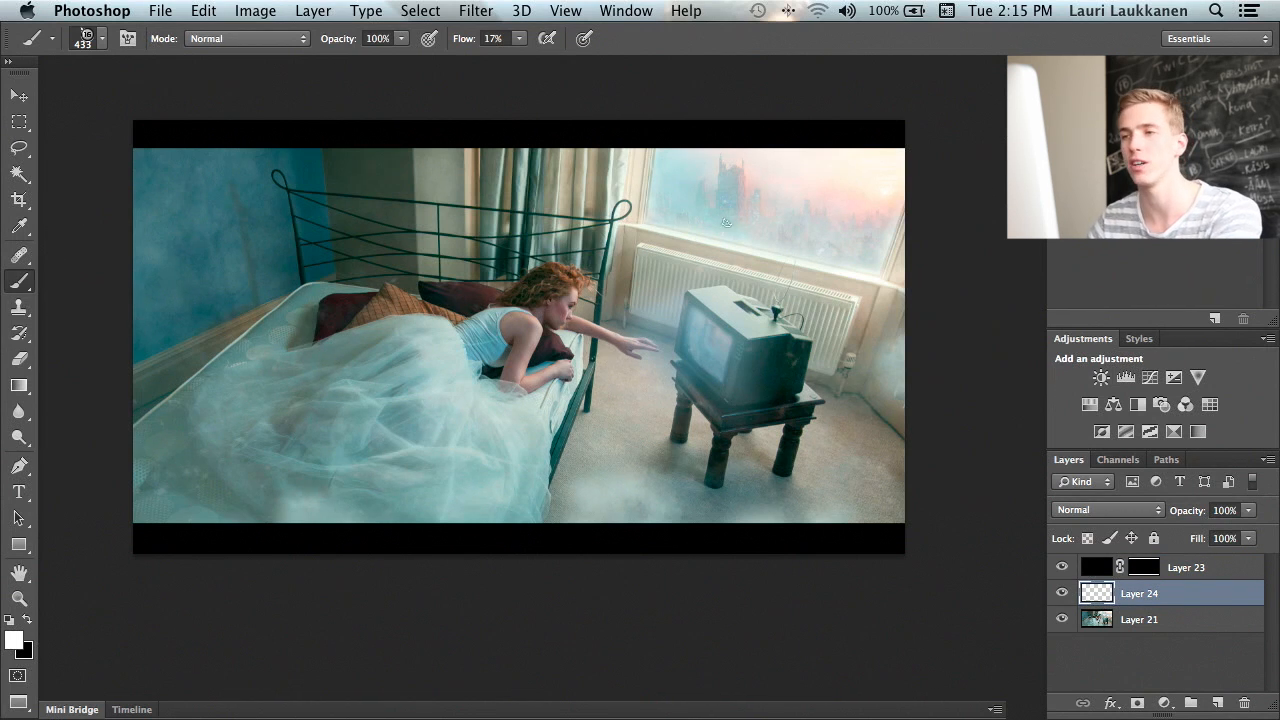
- Sample the pale fog colour on the floor as the foreground colour and set the brush to 719 px with 14% flow
key(i)
drag(640, 472, 633, 478)
key(b)
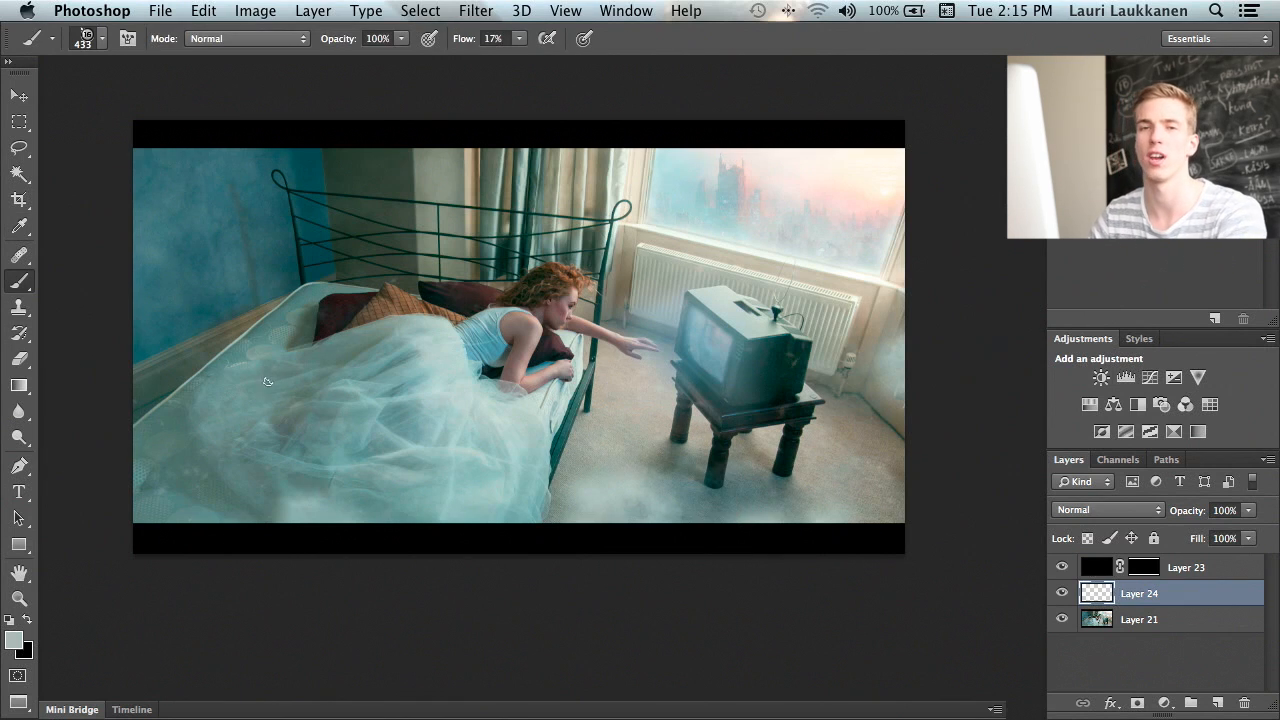
drag(449, 44, 455, 42)
drag(221, 464, 267, 460)
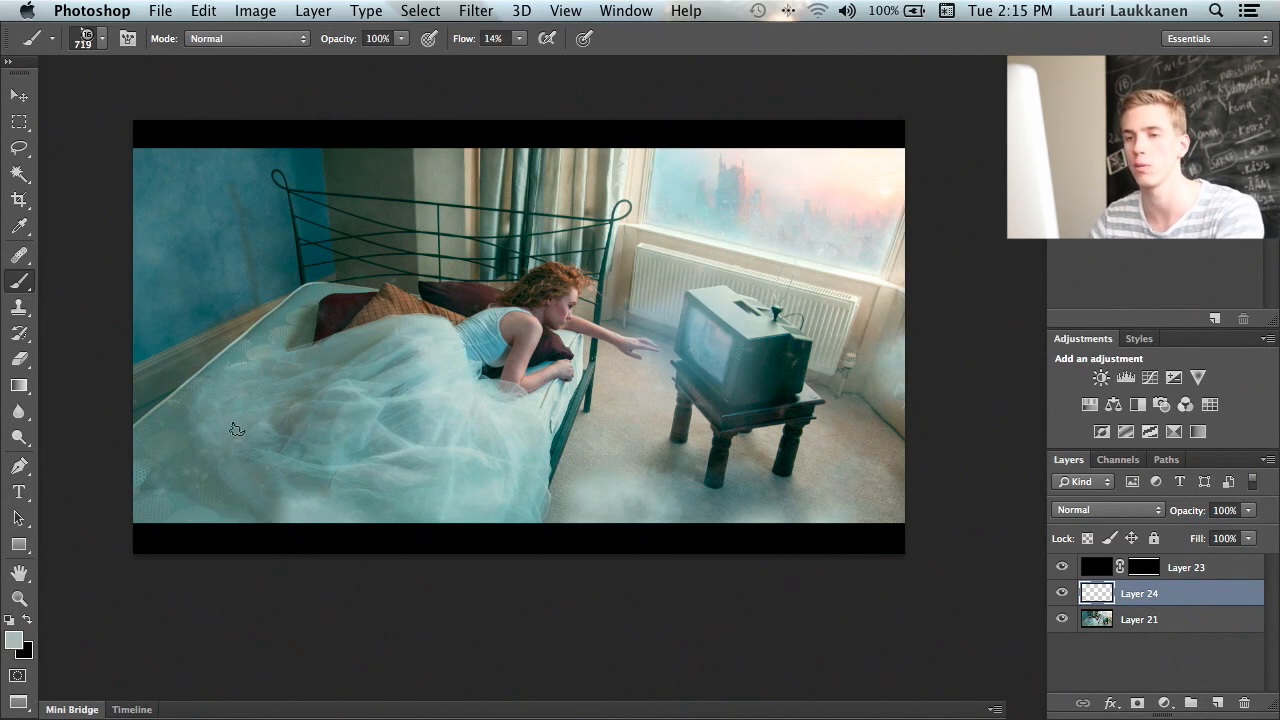
- Paint soft fog on Layer 24 over the near end and side of the bed and across the dress
mouse_move(178, 487)
mouse_down()
mouse_move(217, 453)
mouse_move(155, 490)
mouse_move(180, 500)
mouse_move(155, 433)
mouse_move(195, 452)
mouse_move(145, 440)
mouse_move(150, 490)
mouse_move(272, 500)
mouse_move(185, 490)
mouse_move(200, 487)
mouse_move(148, 425)
mouse_up()
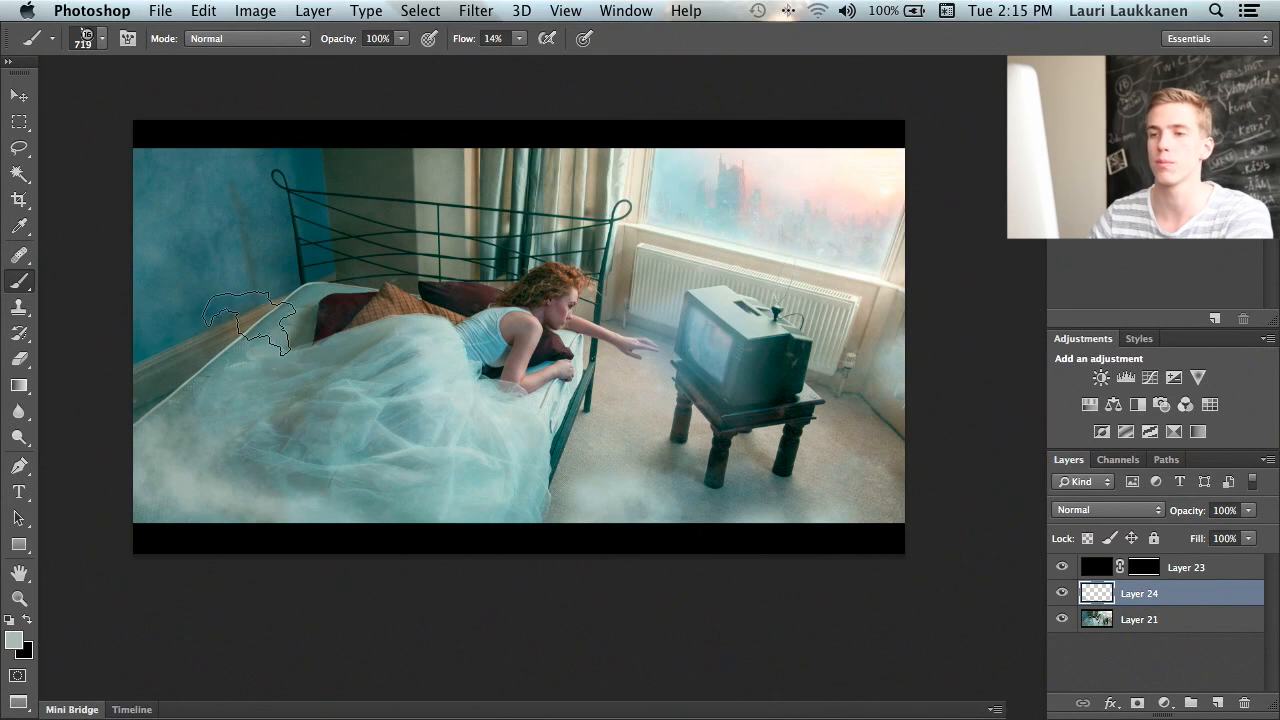
mouse_move(225, 365)
mouse_down()
mouse_move(229, 429)
mouse_move(186, 408)
mouse_move(235, 443)
mouse_up()
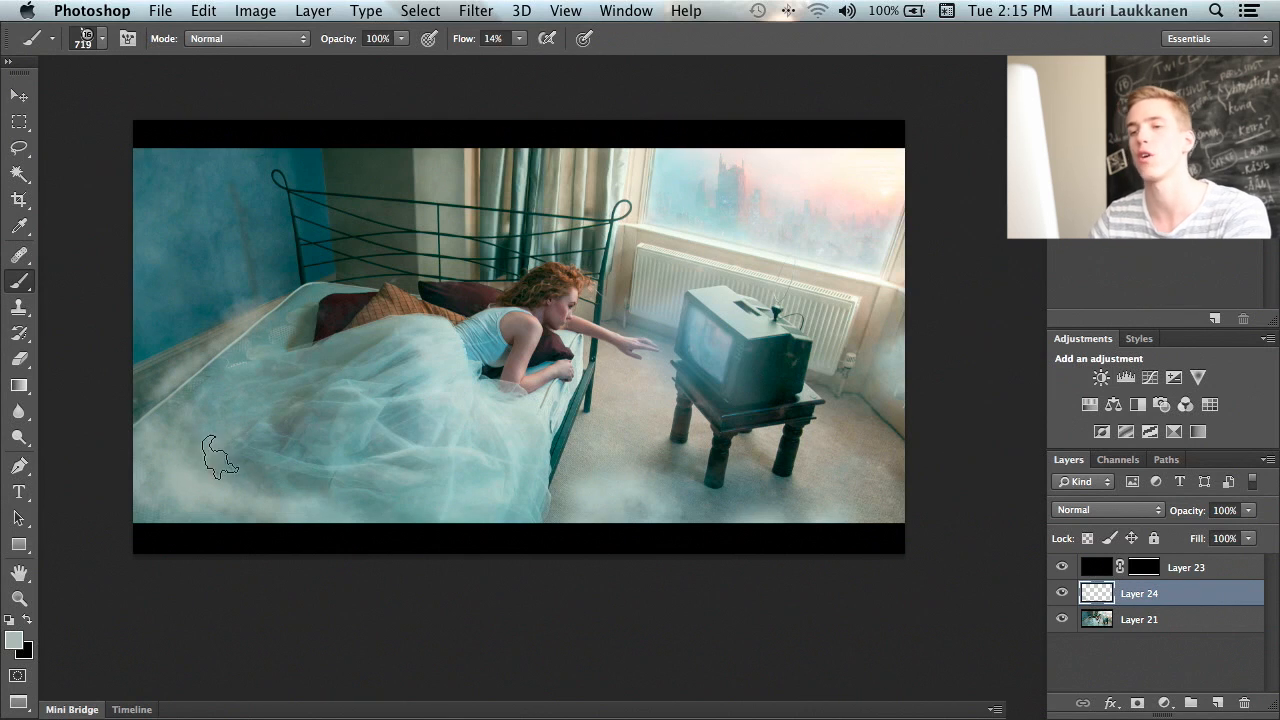
mouse_move(331, 384)
mouse_down()
mouse_move(332, 422)
mouse_move(249, 414)
mouse_move(247, 451)
mouse_move(385, 348)
mouse_move(360, 369)
mouse_move(370, 386)
mouse_move(338, 439)
mouse_move(368, 409)
mouse_move(326, 446)
mouse_move(218, 481)
mouse_move(349, 466)
mouse_move(348, 501)
mouse_move(468, 492)
mouse_move(408, 510)
mouse_move(388, 509)
mouse_move(495, 477)
mouse_up()
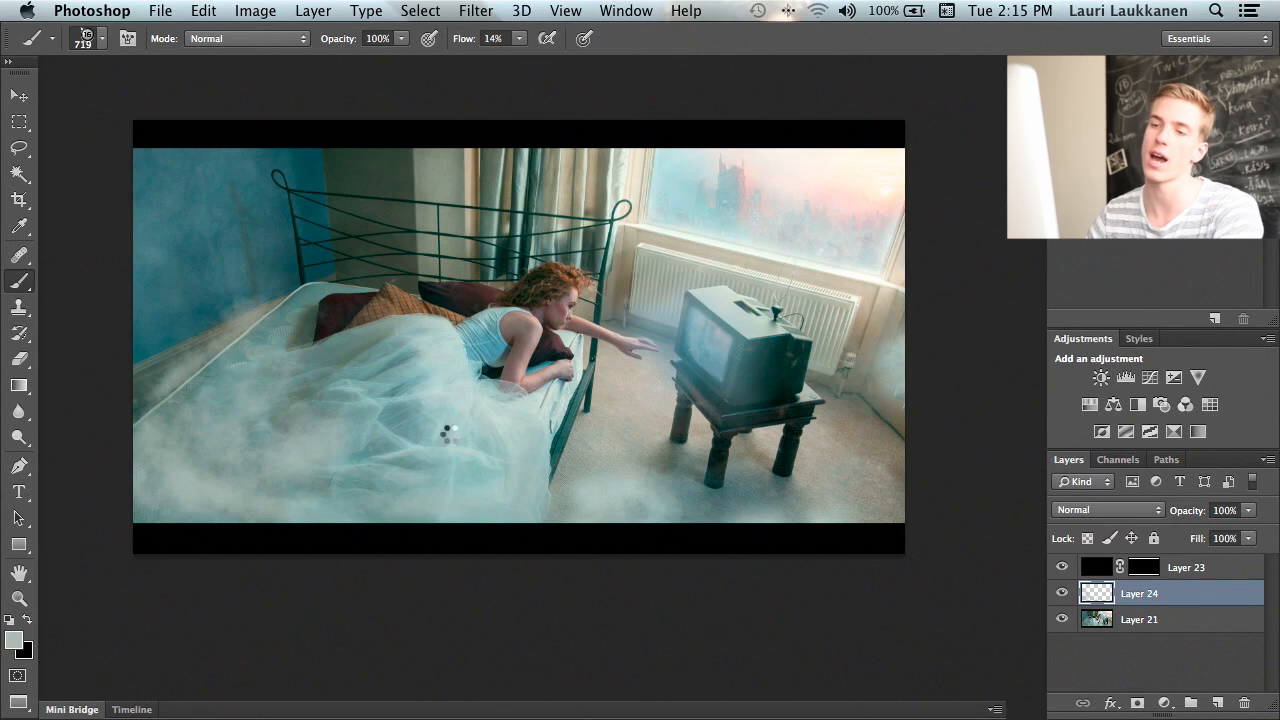
mouse_move(262, 381)
mouse_down()
mouse_move(160, 400)
mouse_move(118, 431)
mouse_move(160, 424)
mouse_up()
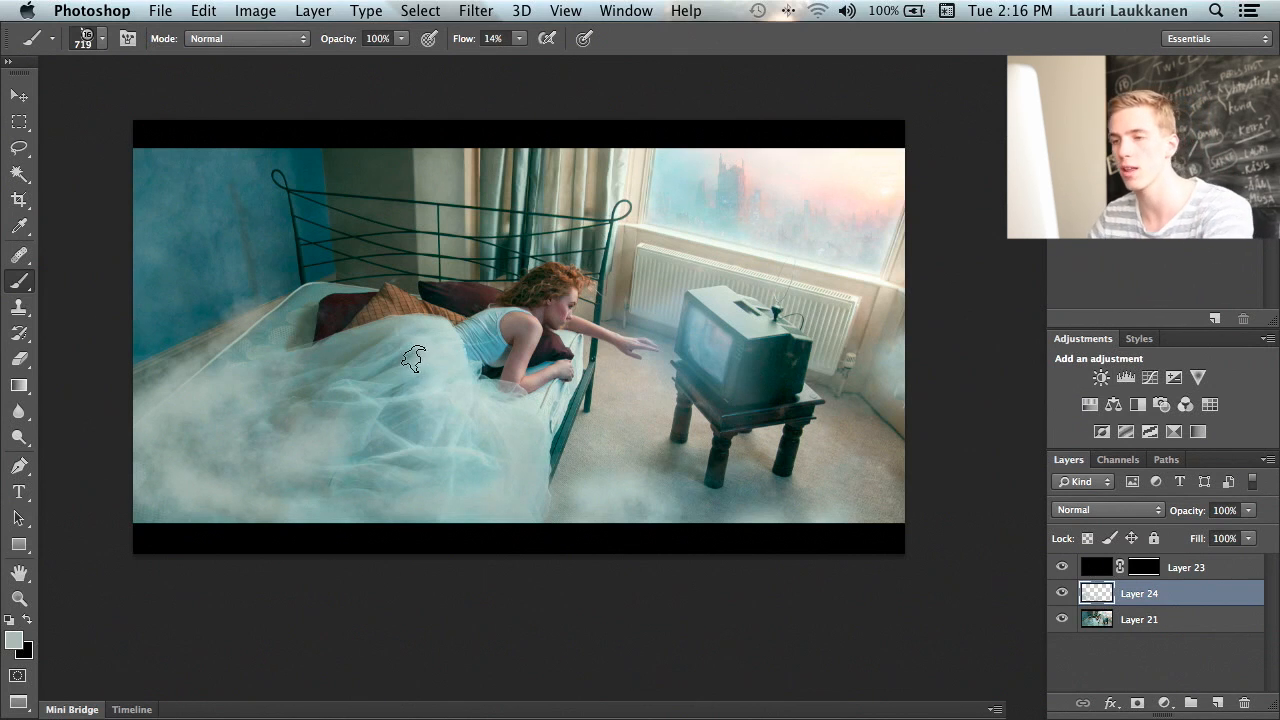
- Sample fog tones from the floor near the television table as the foreground and background colours
key(i)
click(655, 480)
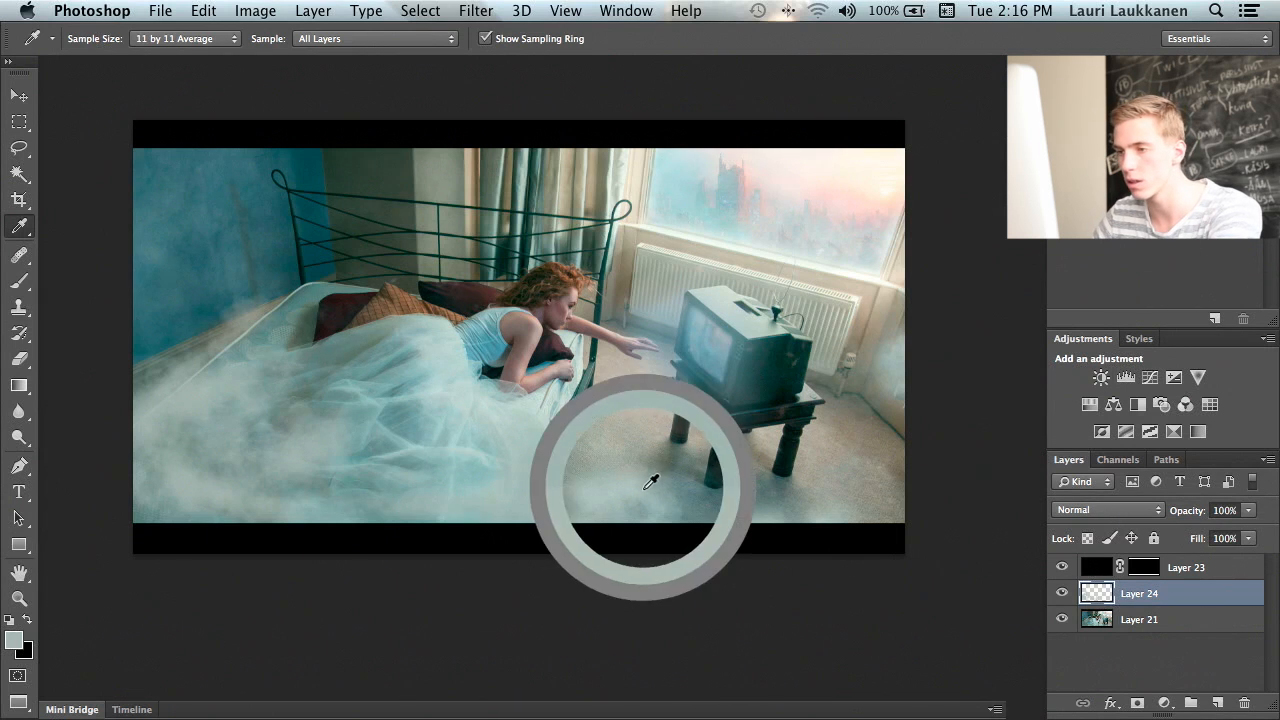
key(b)
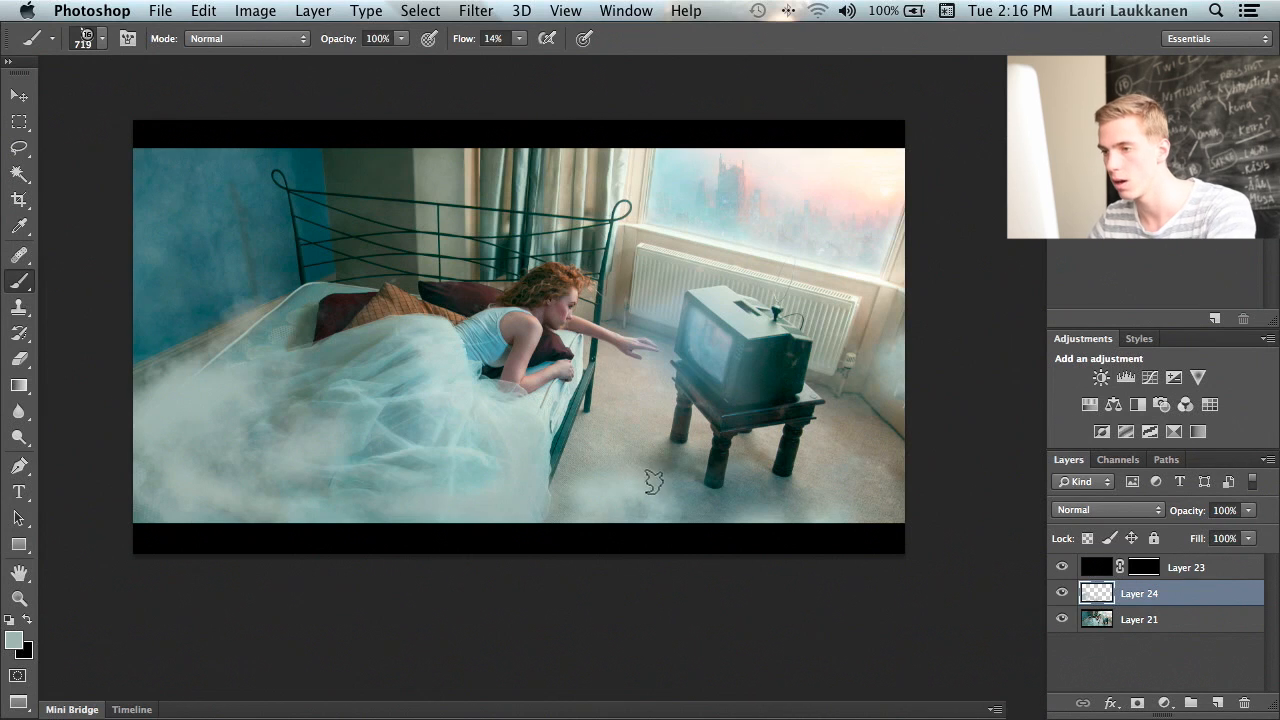
key(i)
click(771, 503)
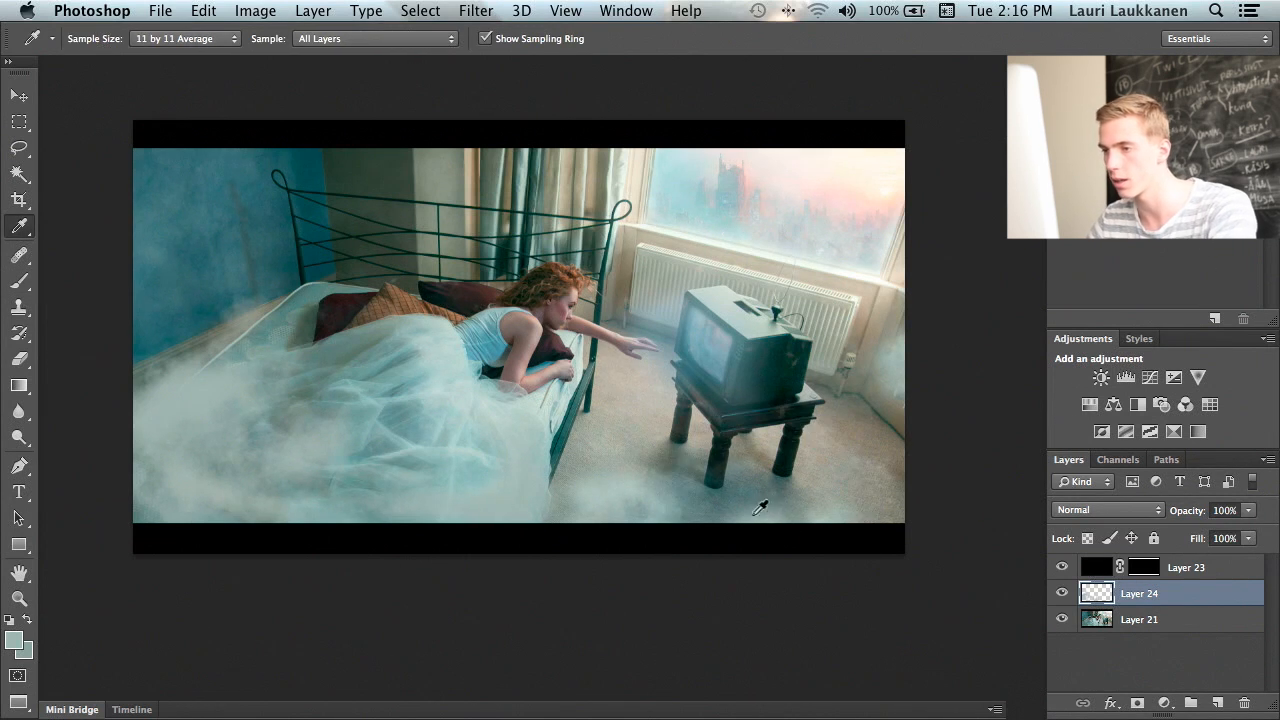
- Set the Eyedropper's sample size to Point Sample
right_click(572, 508)
click(580, 509)
right_click(577, 471)
click(578, 479)
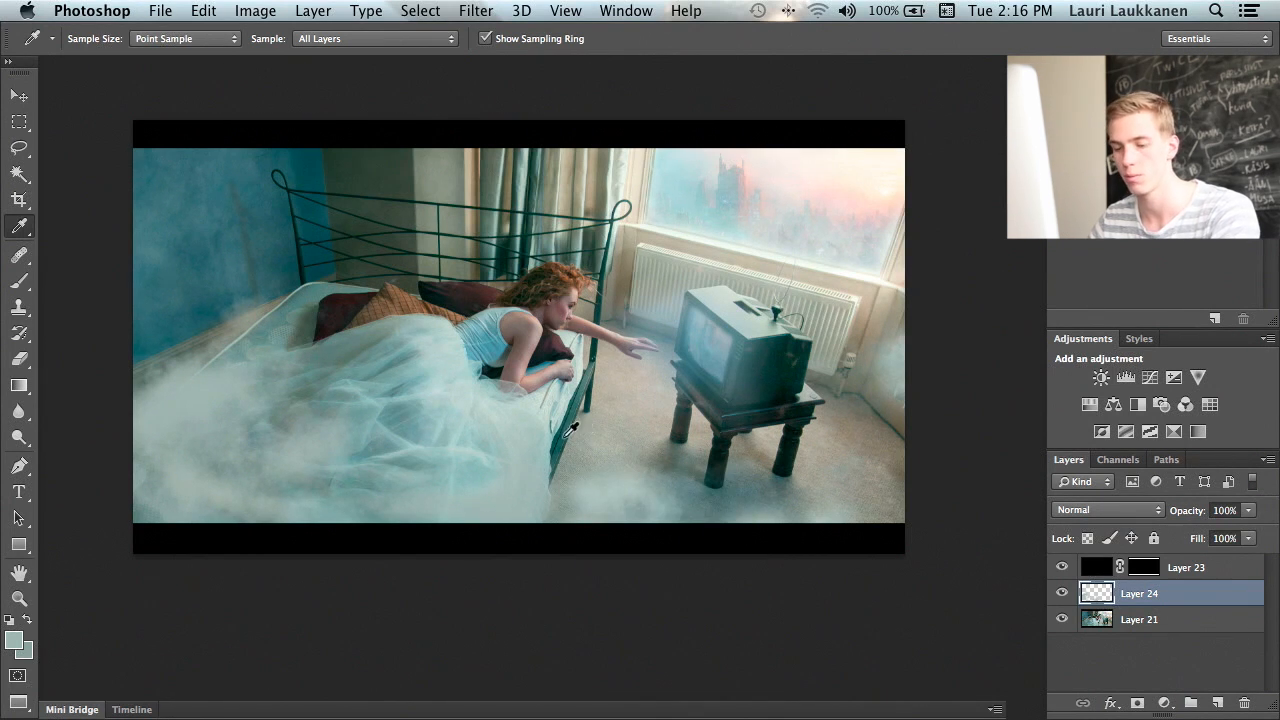
- Enlarge the fog brush to 861 px and paint fog along the floor below the television table
key(b)
mouse_move(591, 466)
mouse_down()
mouse_move(606, 468)
mouse_move(577, 493)
mouse_up()
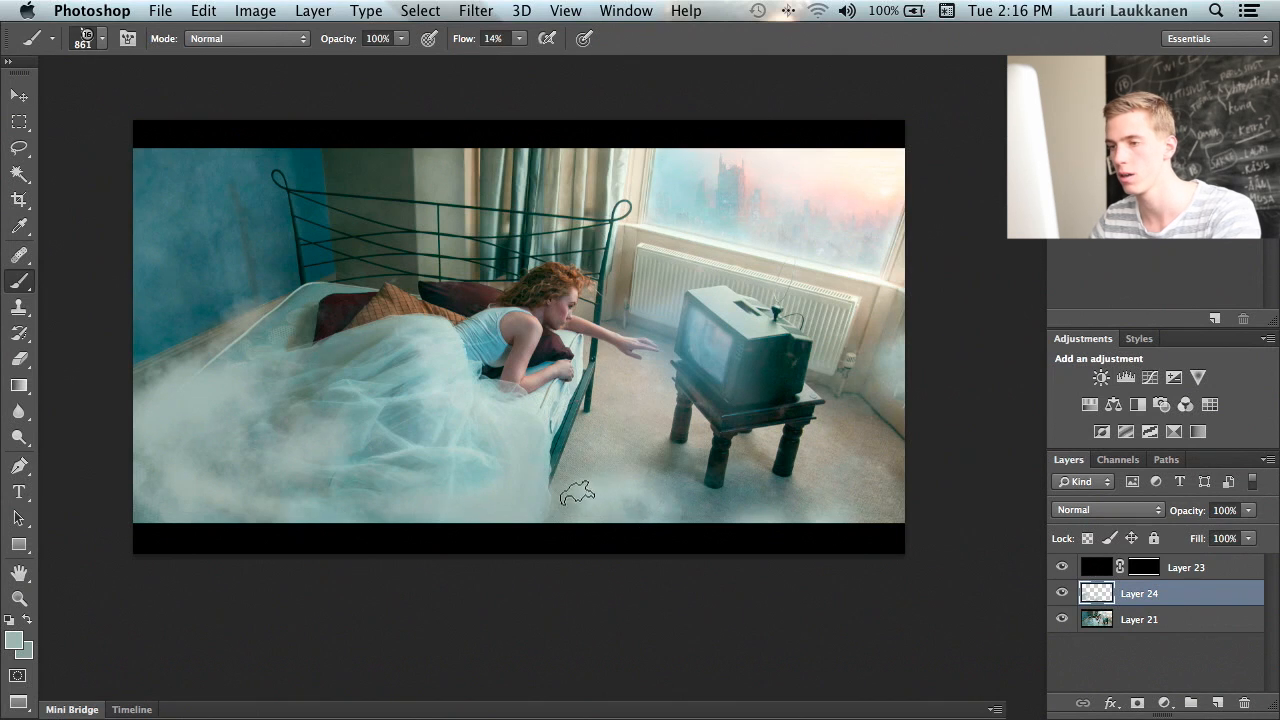
mouse_move(800, 495)
mouse_down()
mouse_move(830, 475)
mouse_move(707, 501)
mouse_move(752, 506)
mouse_move(884, 445)
mouse_move(867, 395)
mouse_move(864, 463)
mouse_move(834, 481)
mouse_move(903, 441)
mouse_move(854, 509)
mouse_move(882, 481)
mouse_move(884, 517)
mouse_up()
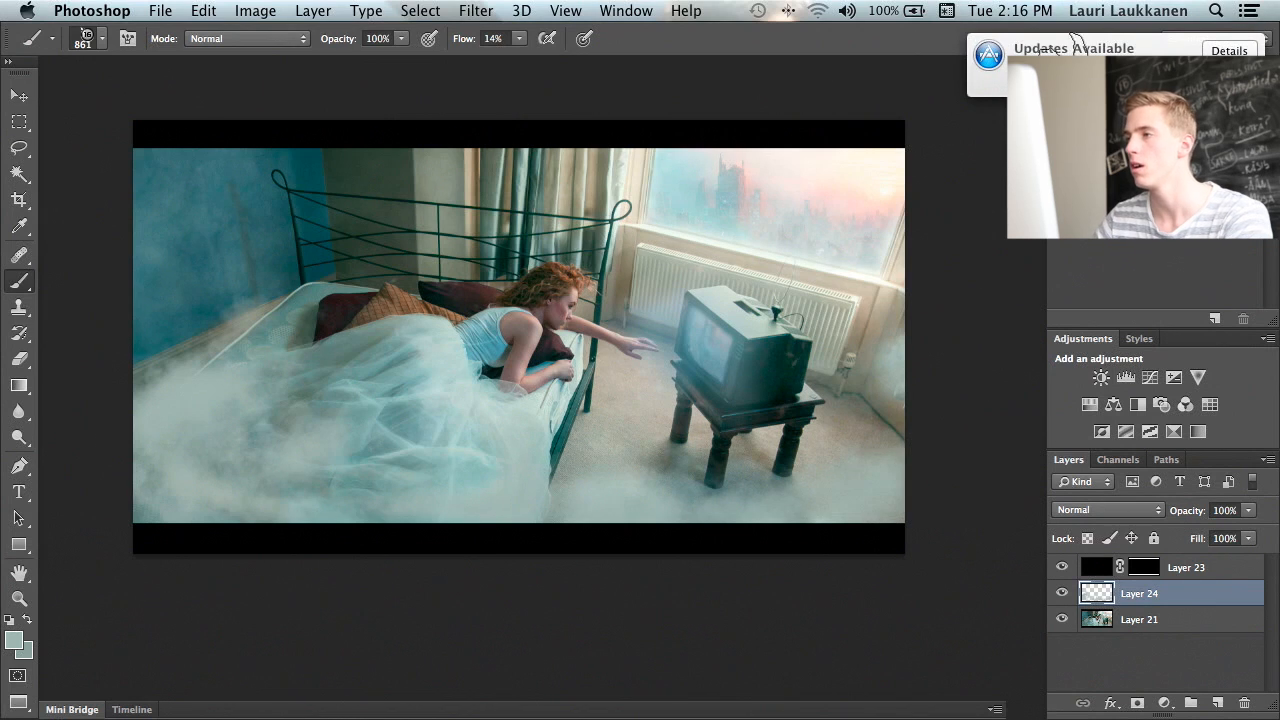